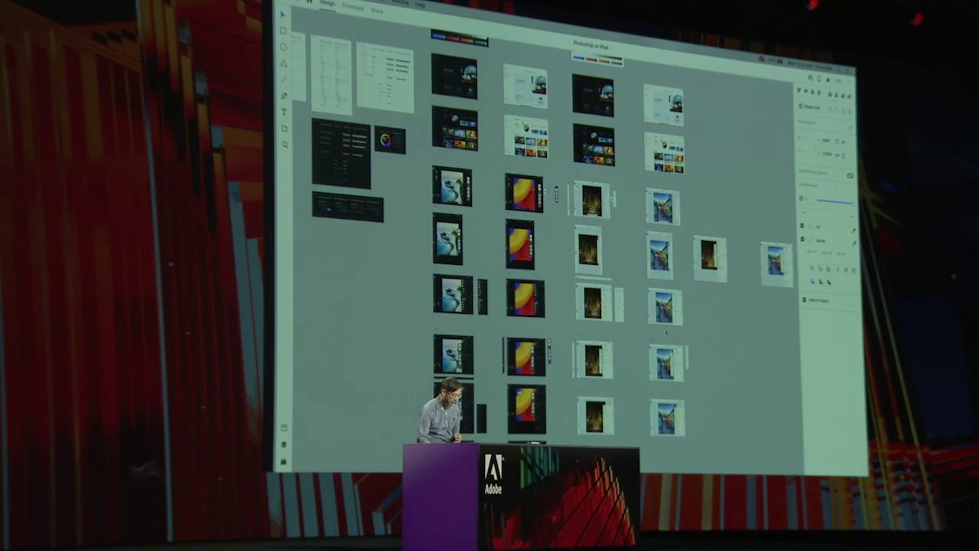
Select the Group Child 1 layer and show the Assets panel's gray and blue swatches
scroll(589, 298, "up", 10)
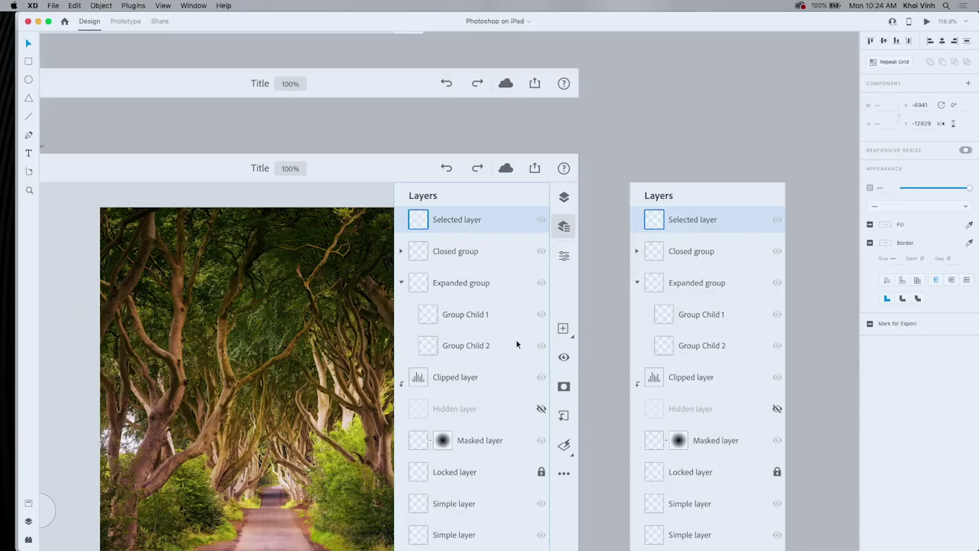
double_click(465, 316)
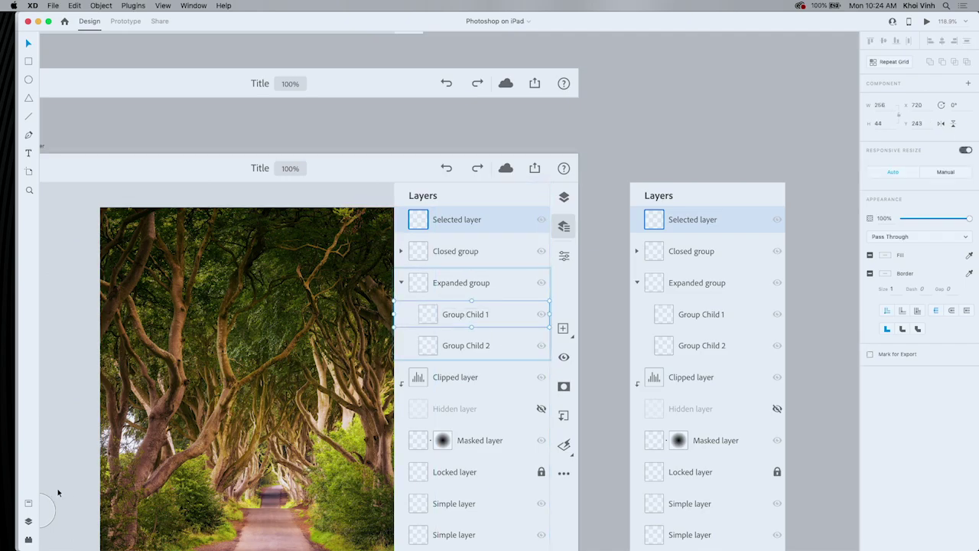
left_click(27, 503)
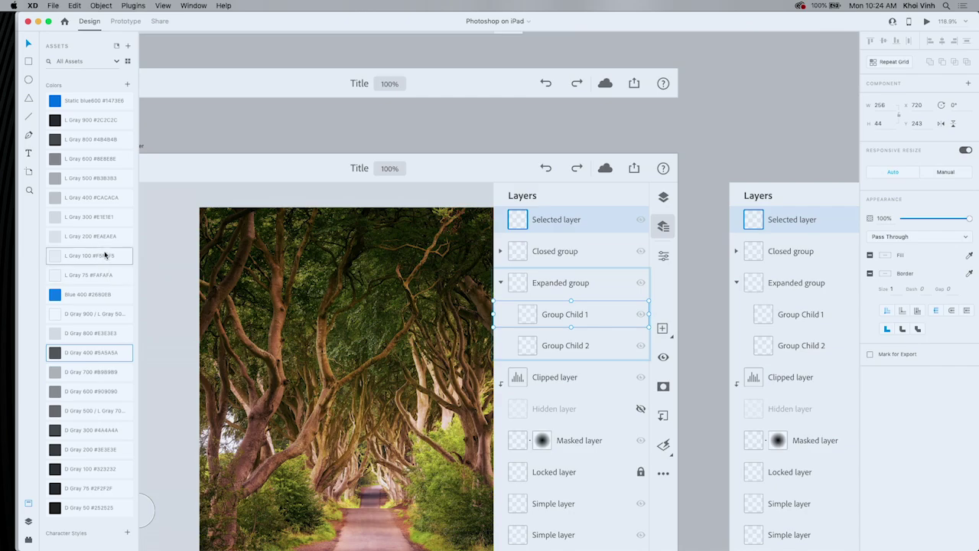
scroll(106, 249, "down", 5)
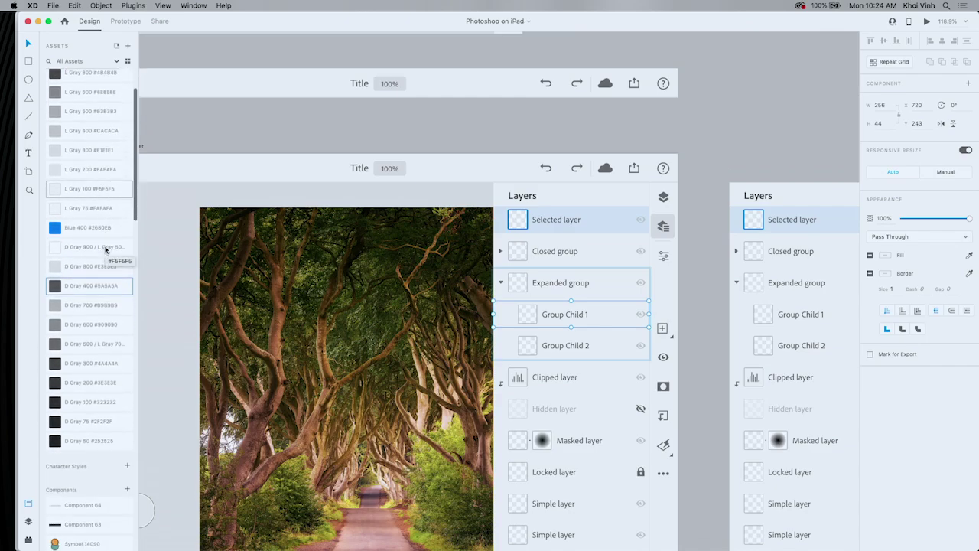
scroll(105, 249, "up", 5)
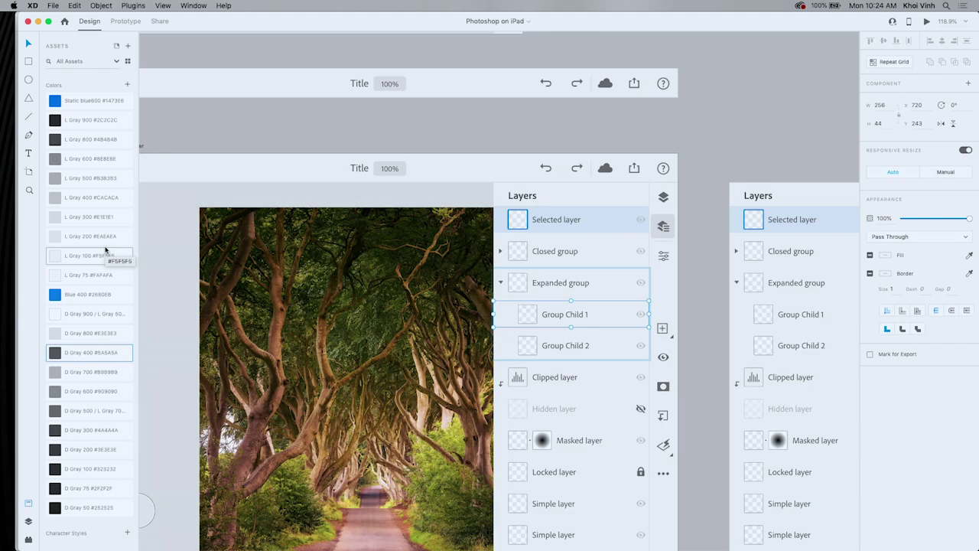
Switch to the Base Project document and zoom in on the light-controls and master-dimmer artboards
left_click(196, 6)
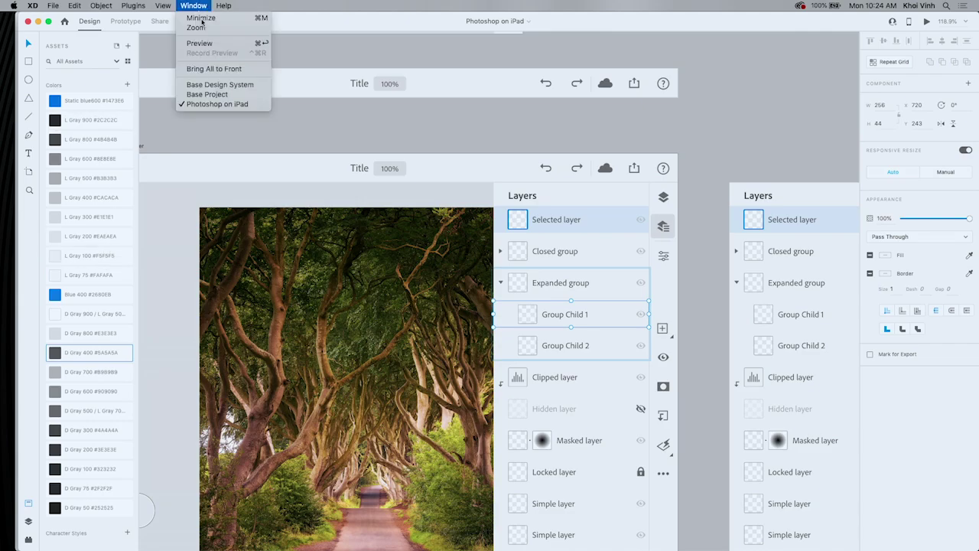
left_click(211, 94)
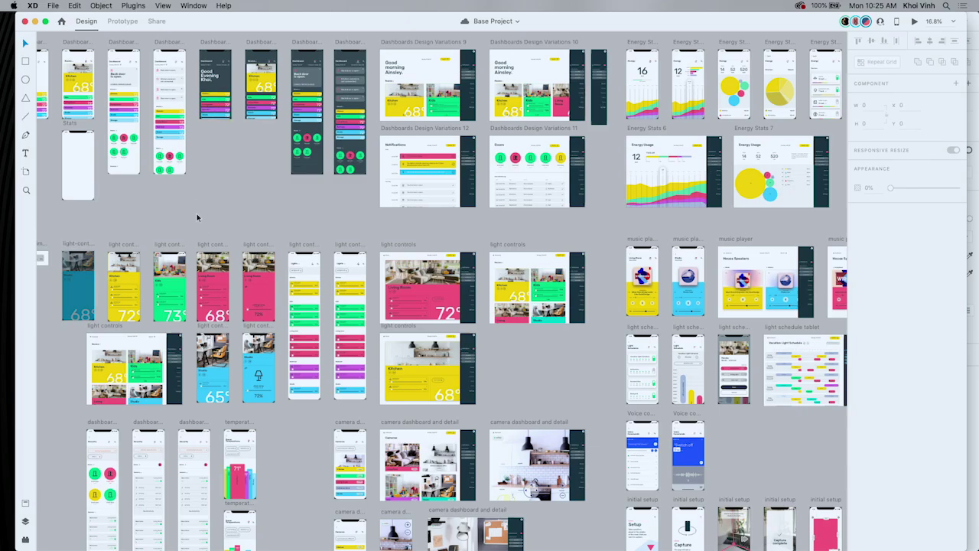
left_click(87, 295)
scroll(92, 291, "up", 10)
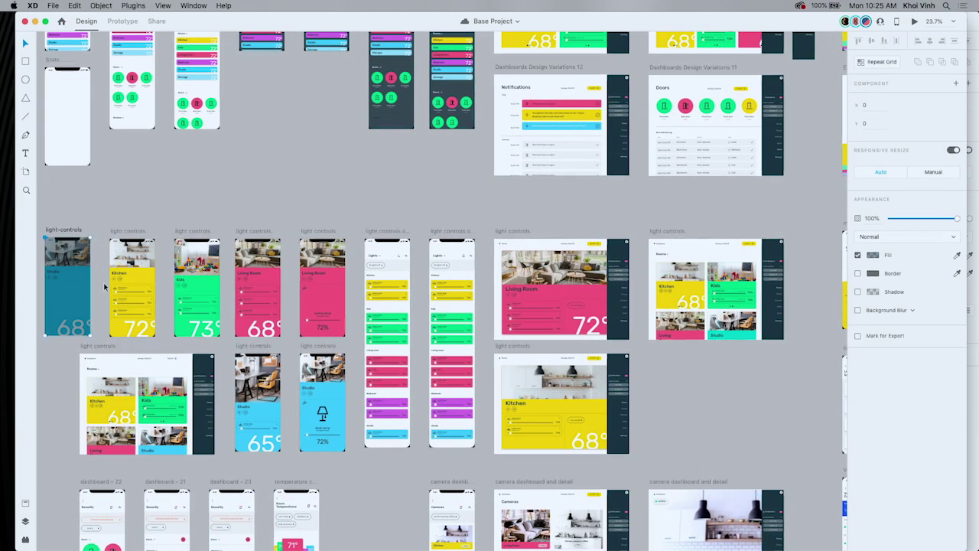
scroll(105, 287, "down", 10)
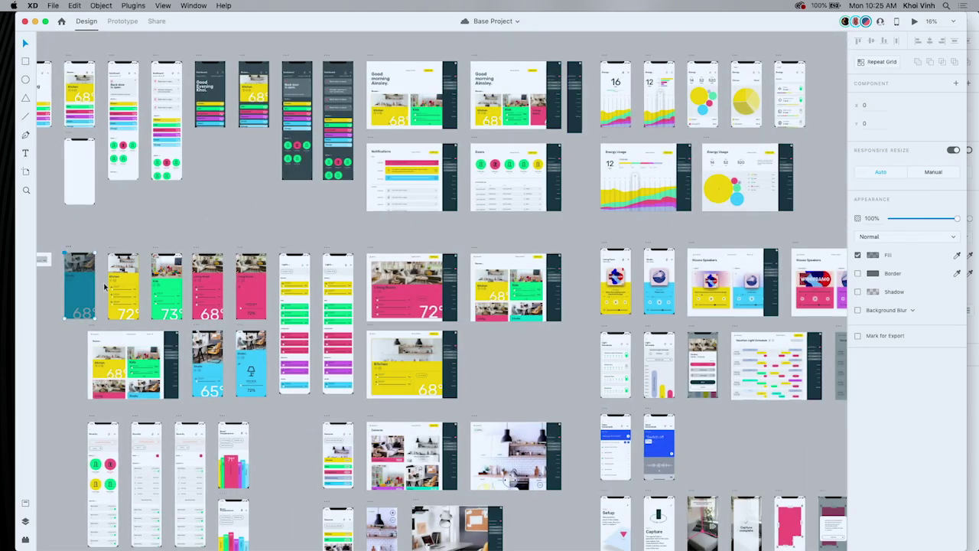
scroll(135, 247, "up", 2)
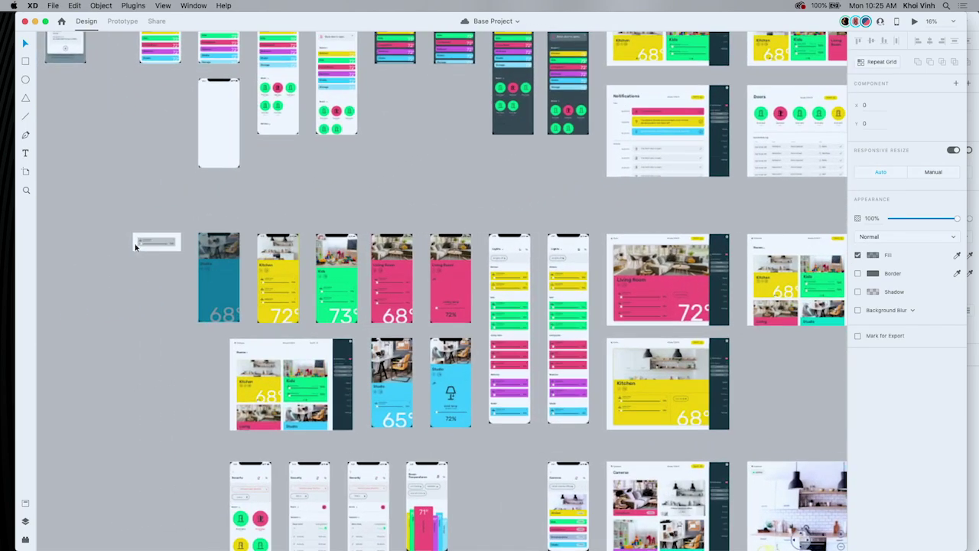
scroll(164, 240, "up", 5)
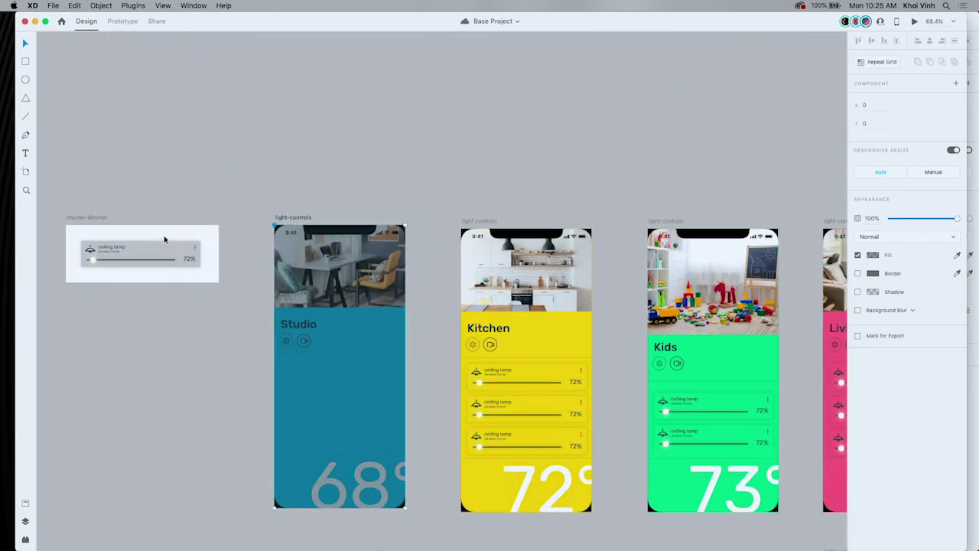
Select the ceiling lamp text inside the master dimmer component
scroll(164, 239, "up", 2)
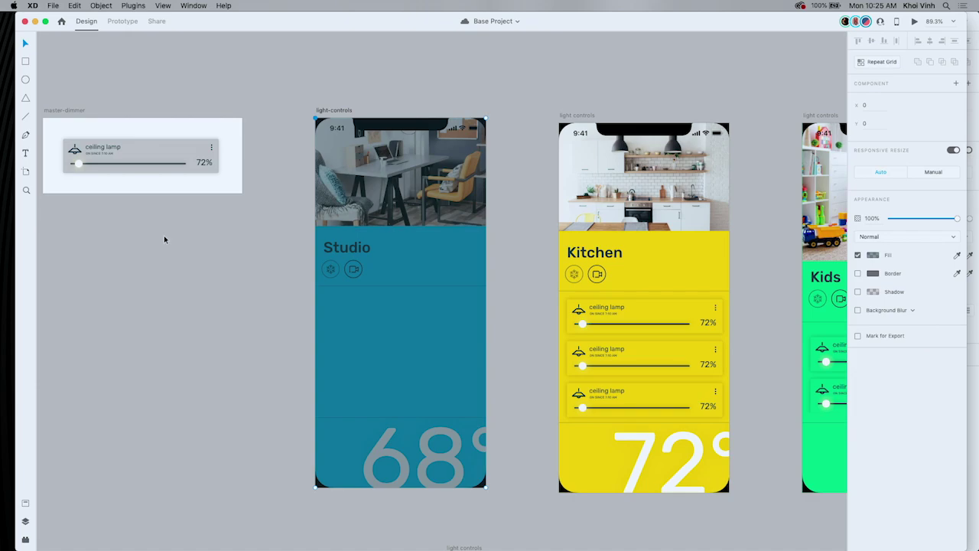
left_click(141, 157)
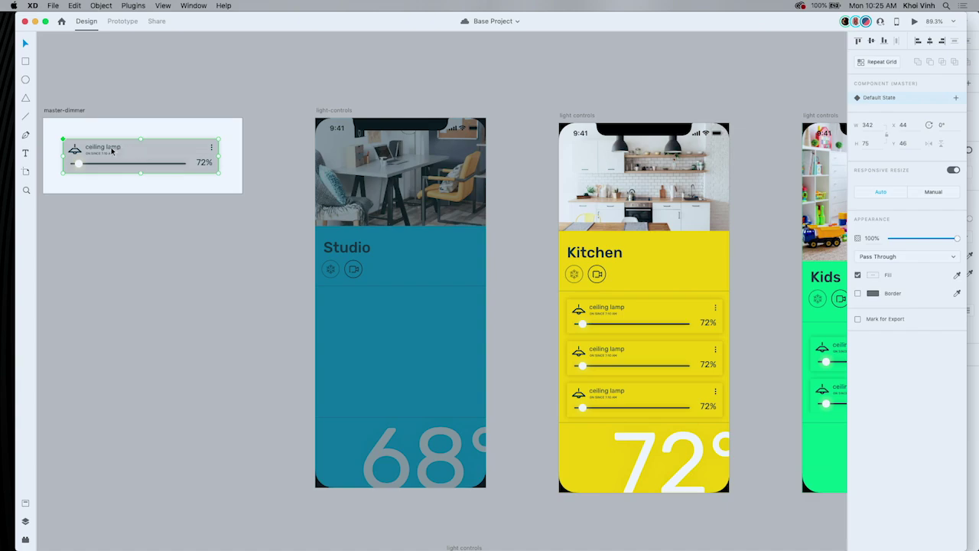
double_click(111, 150)
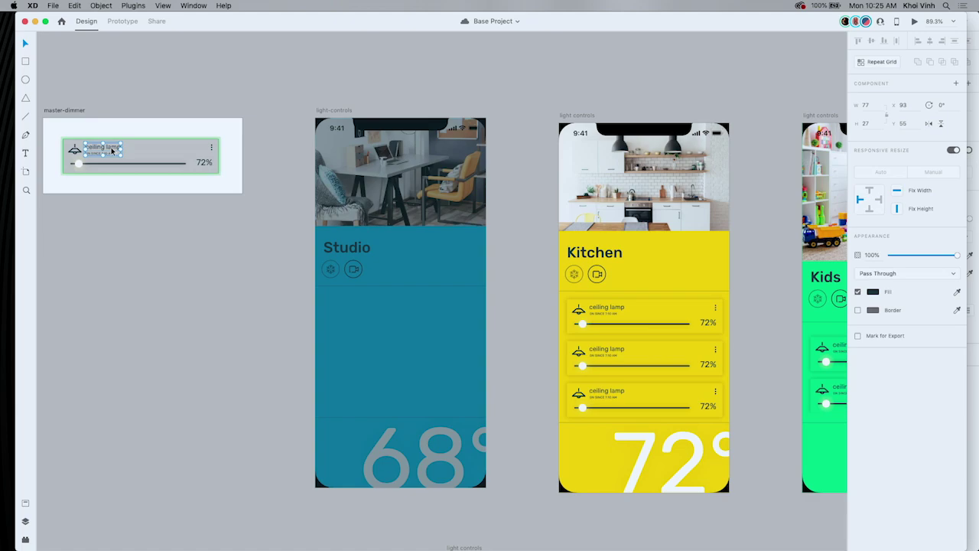
double_click(104, 150)
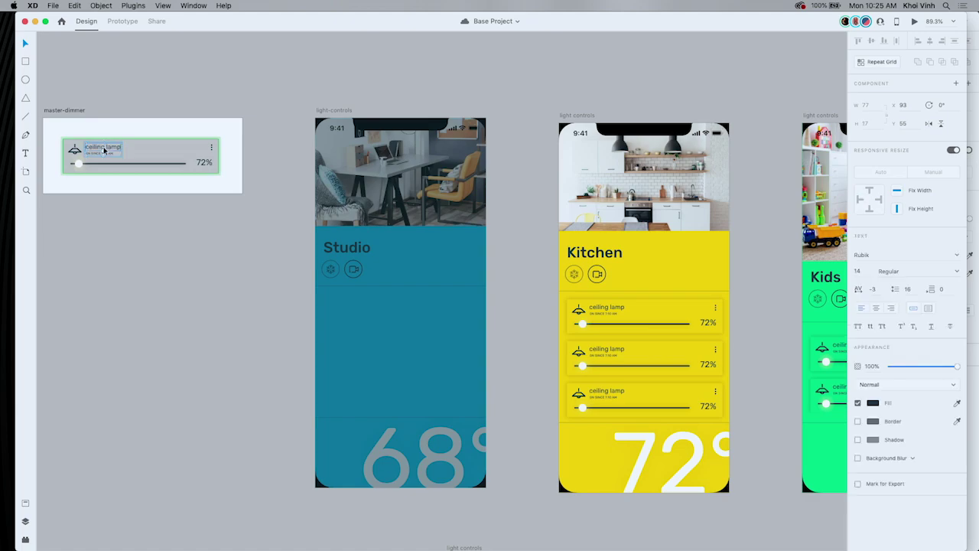
Make the ceiling lamp label bold with a white FFFFFF fill
key("super+b")
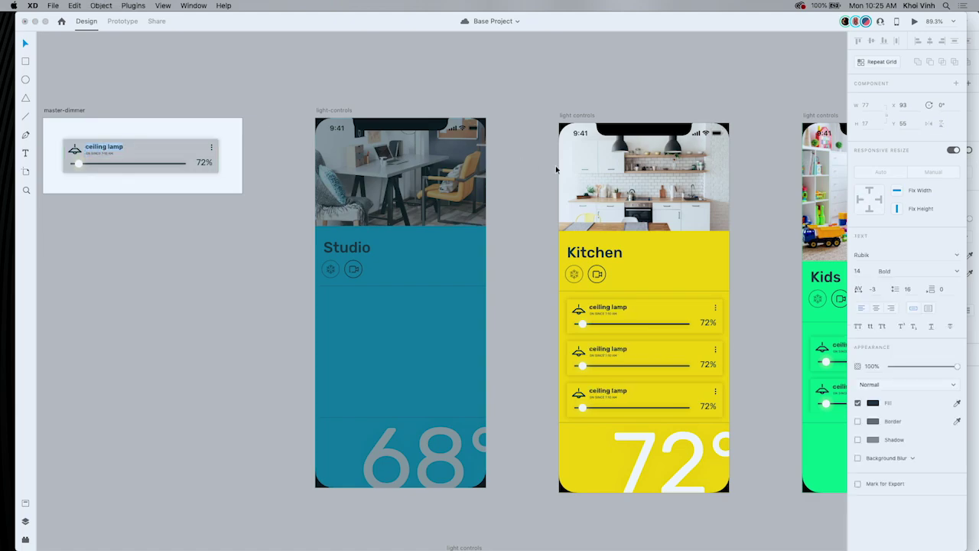
left_click(873, 403)
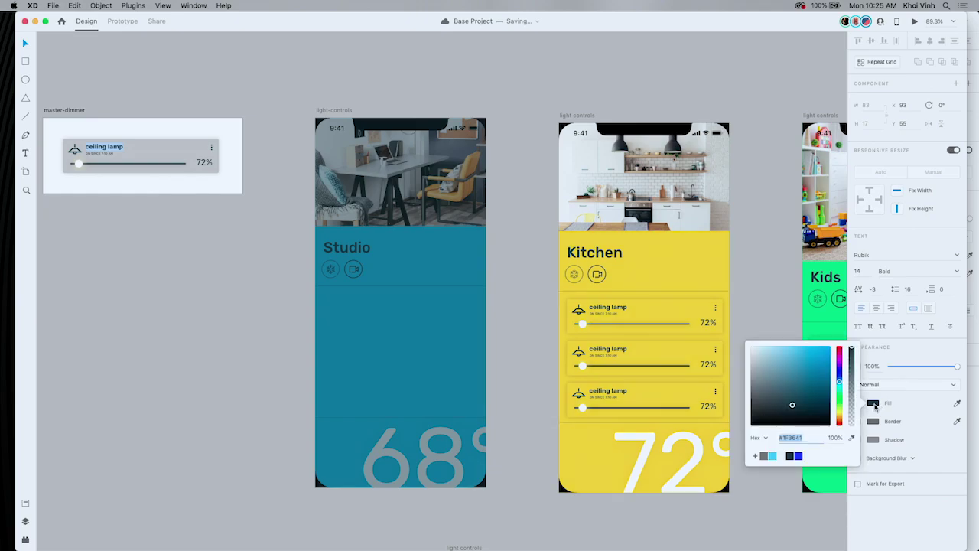
type("ffffff")
key("Return")
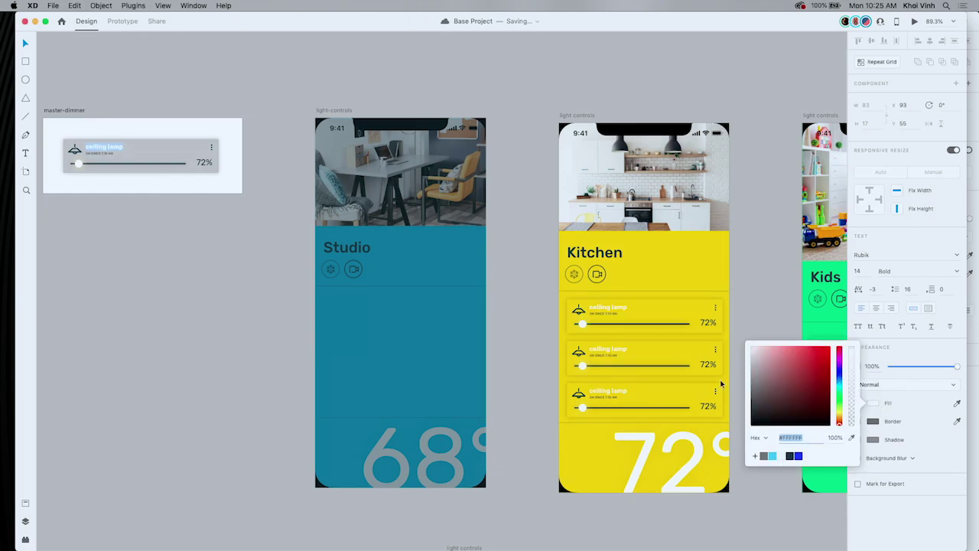
key("Escape")
scroll(749, 290, "right", 10)
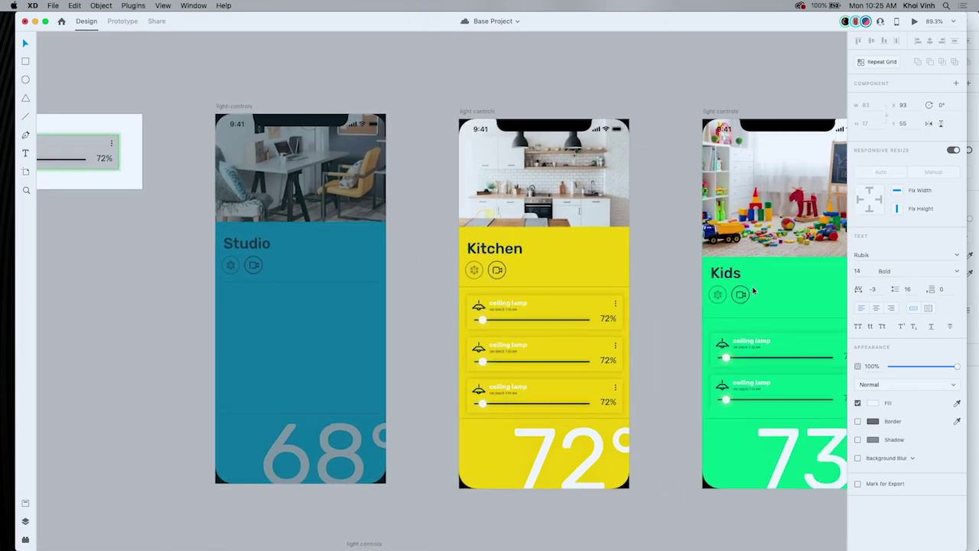
scroll(753, 290, "right", 10)
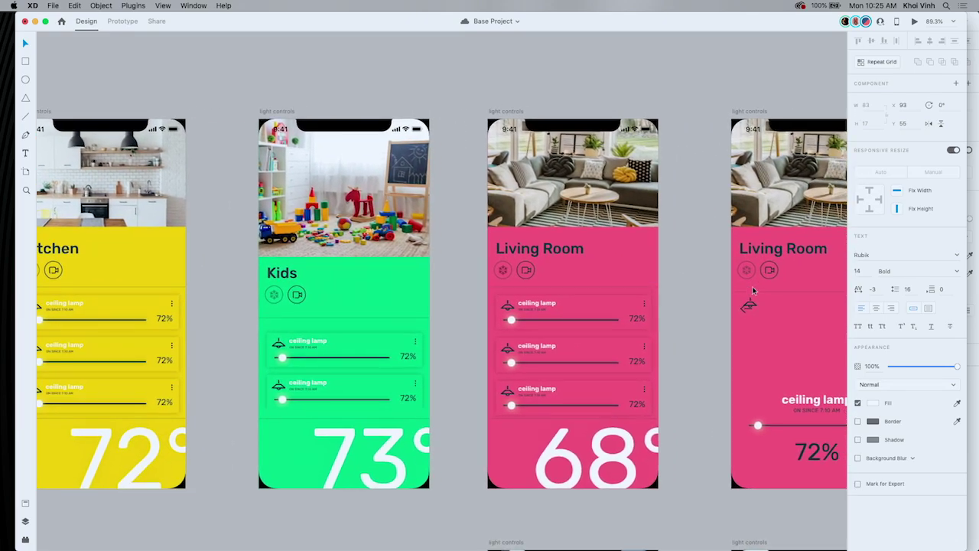
scroll(753, 290, "left", 15)
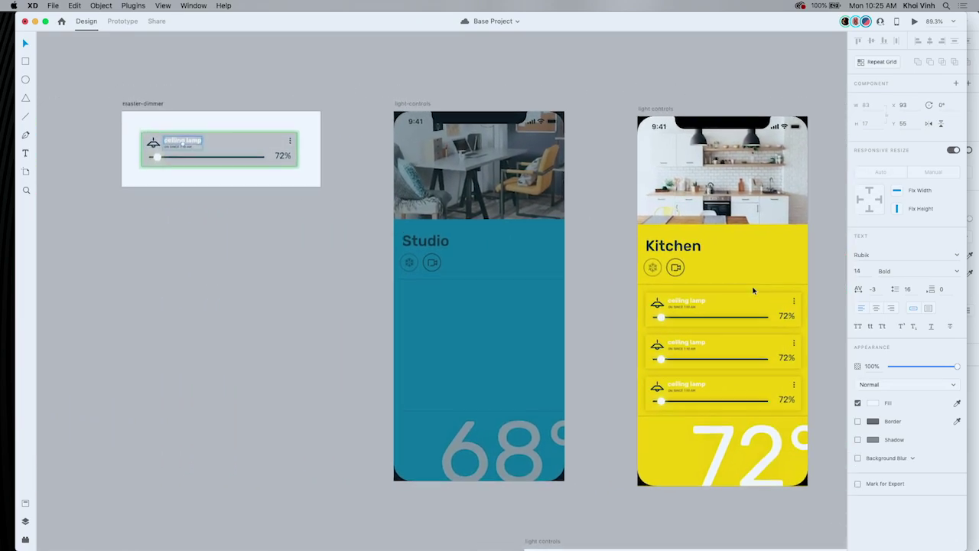
scroll(753, 290, "up", 2)
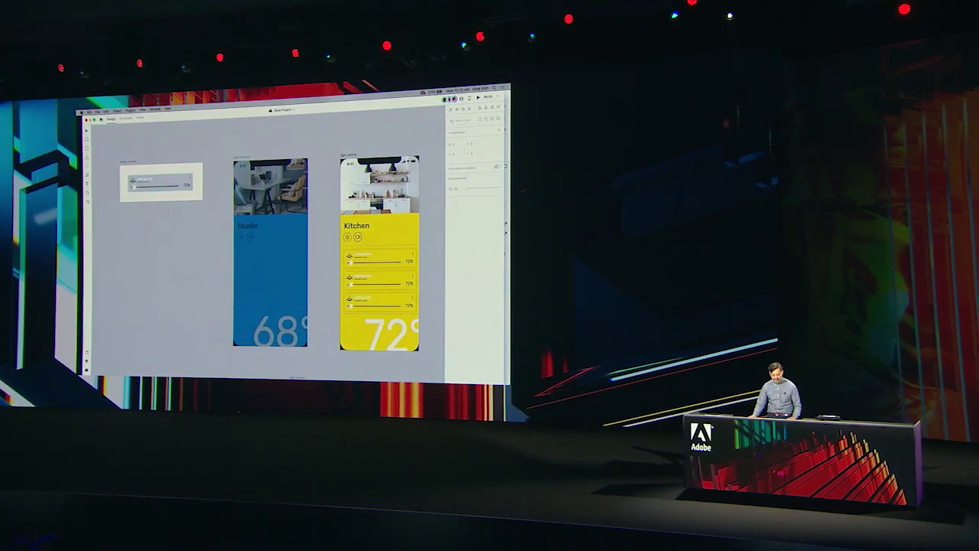
Place a dimmer instance on the Studio artboard and stretch it to 306 × 412
left_click(181, 179)
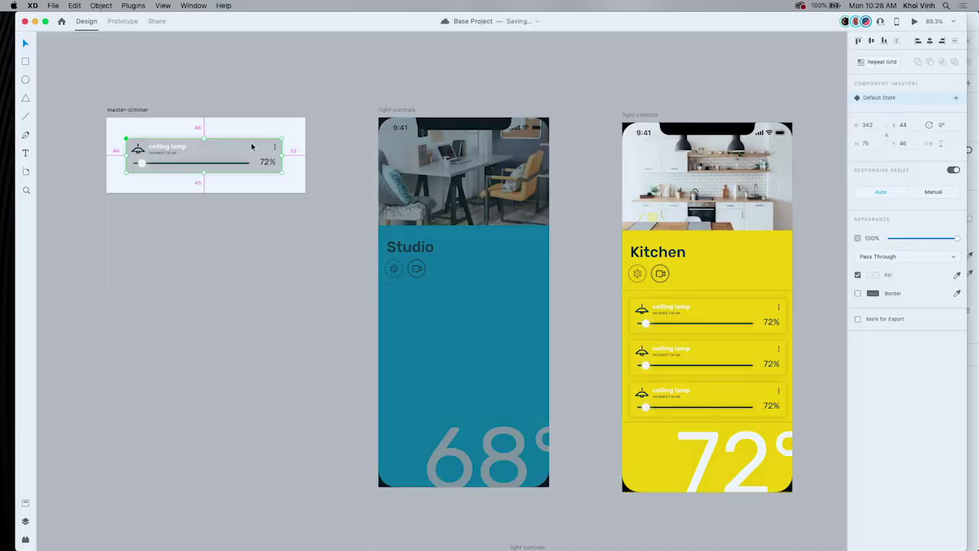
left_click_drag(251, 143, 514, 205)
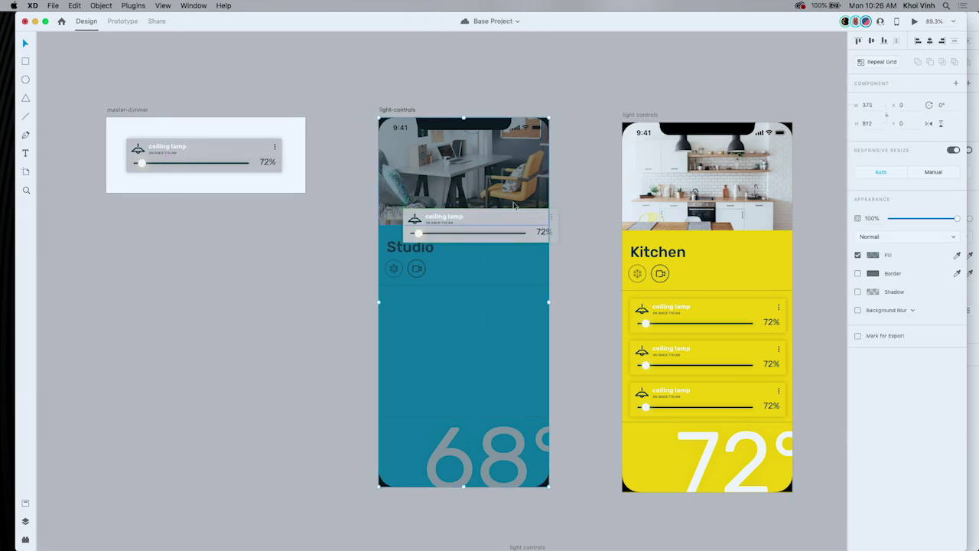
key("super+shift+apostrophe")
left_click(525, 220)
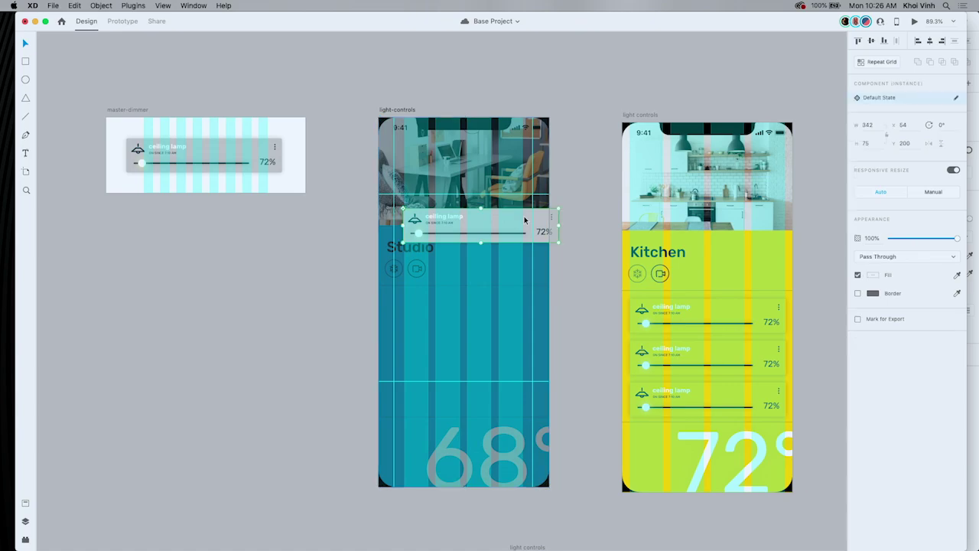
scroll(620, 477, "right", 1)
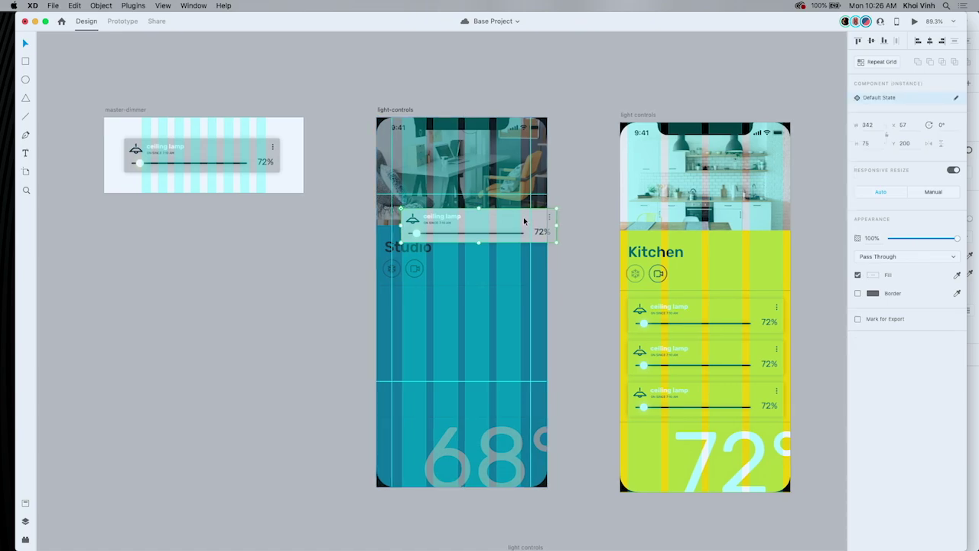
left_click_drag(525, 221, 530, 380)
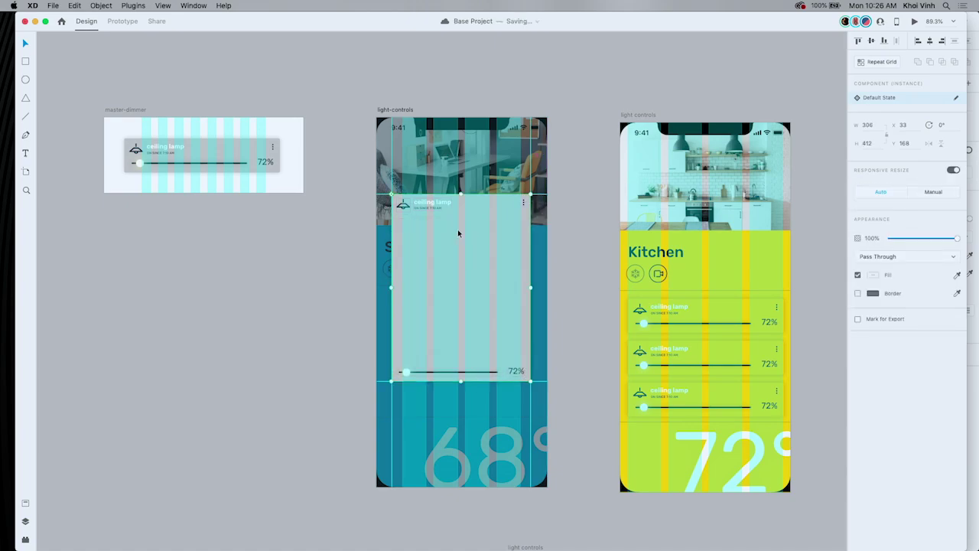
scroll(453, 217, "up", 6)
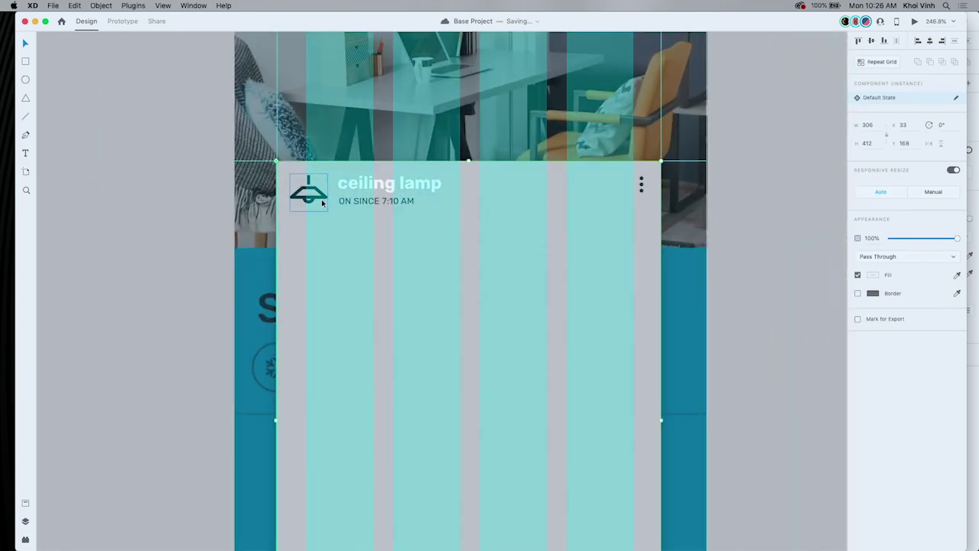
Move the lamp icon to the card's centre and shift the ceiling lamp title left
double_click(314, 203)
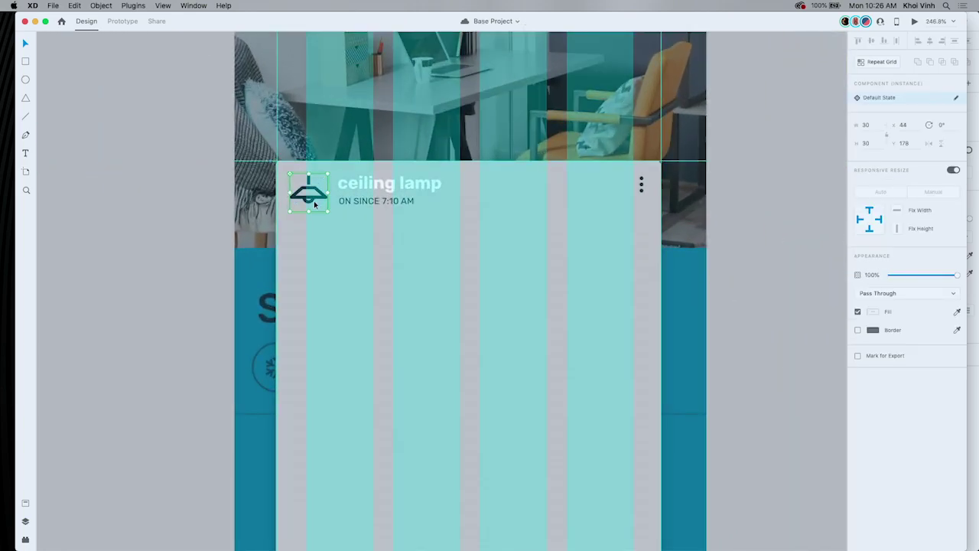
left_click_drag(313, 201, 551, 452)
left_click_drag(375, 186, 337, 182)
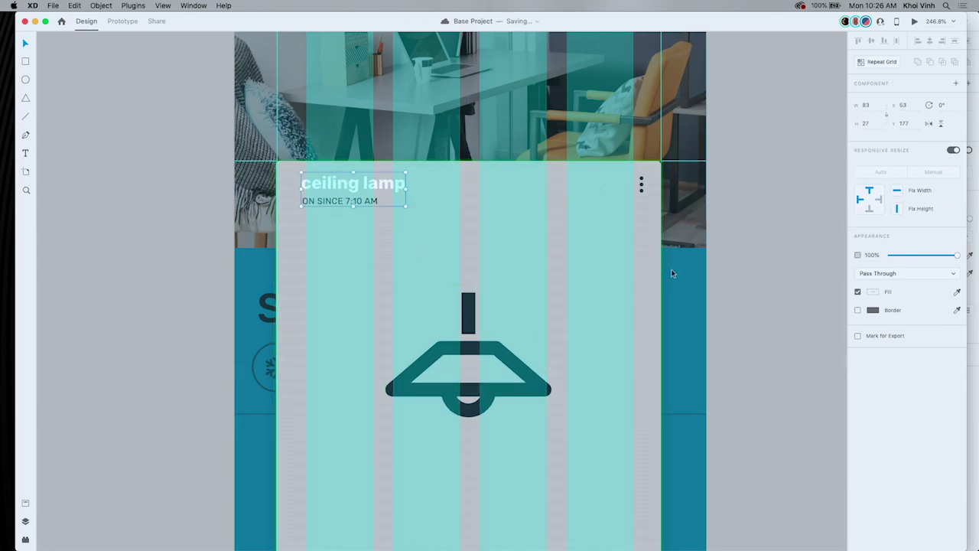
key("Right")
key("Right")
key("Right")
Fill the ceiling lamp card light blue (#50D0FF)
left_click(641, 280)
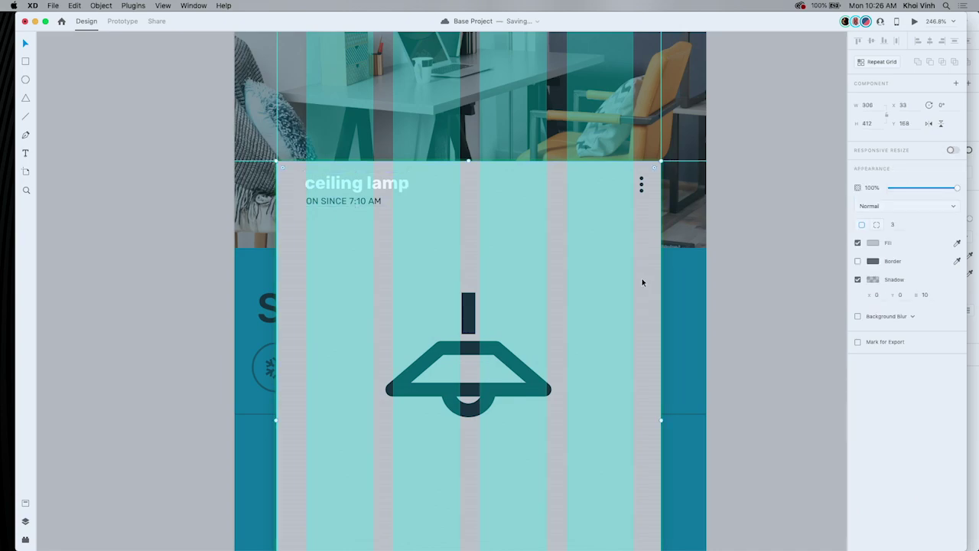
left_click(874, 243)
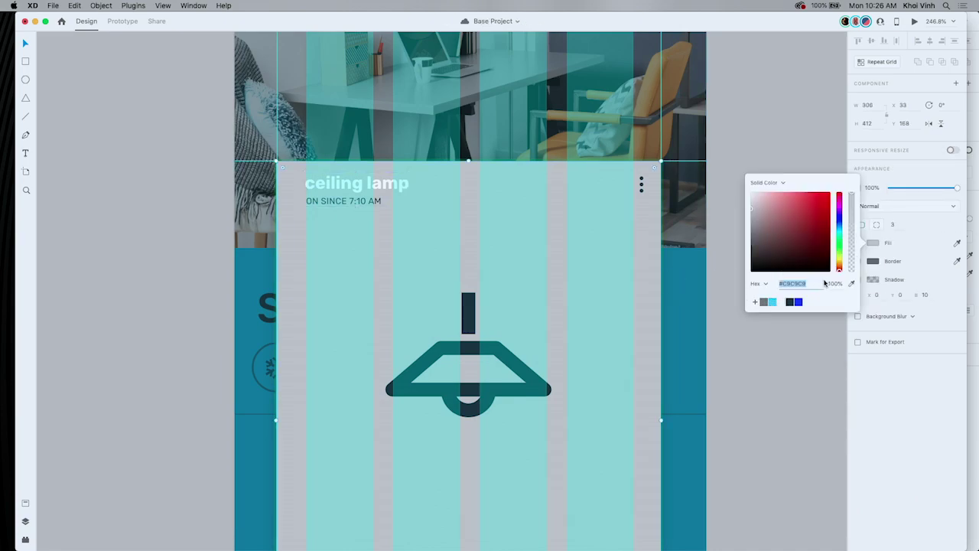
left_click(772, 302)
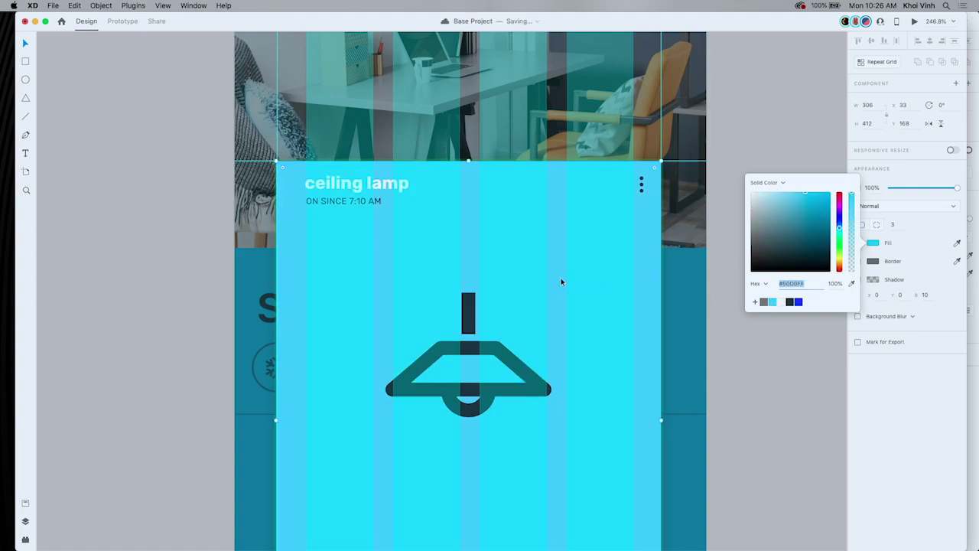
key("super+0")
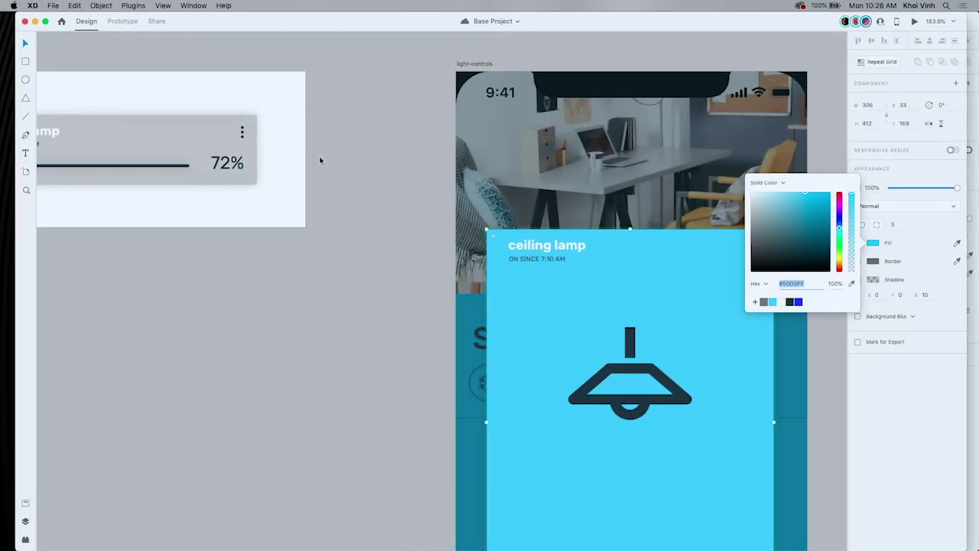
left_click(267, 116)
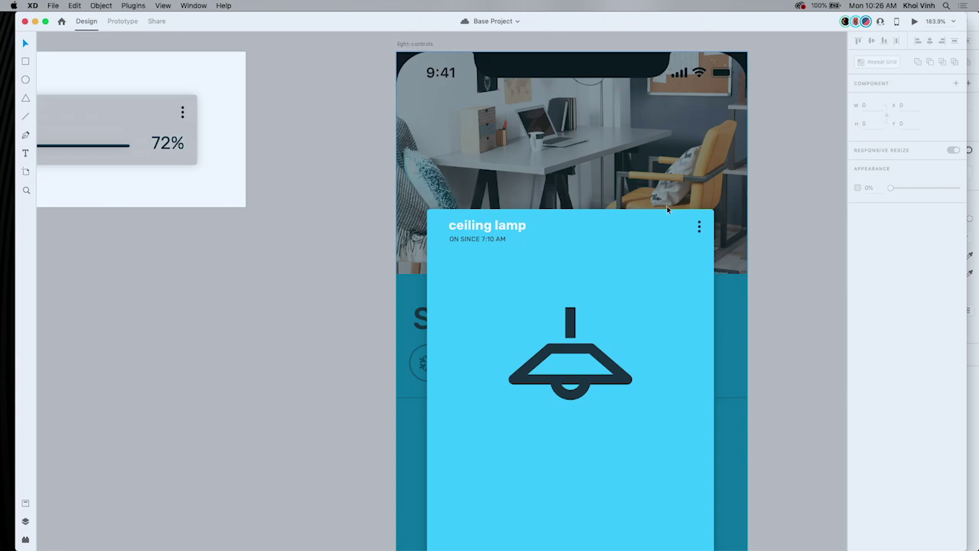
Round the master 72% dimmer card's corners to a radius of 16
left_click(139, 112)
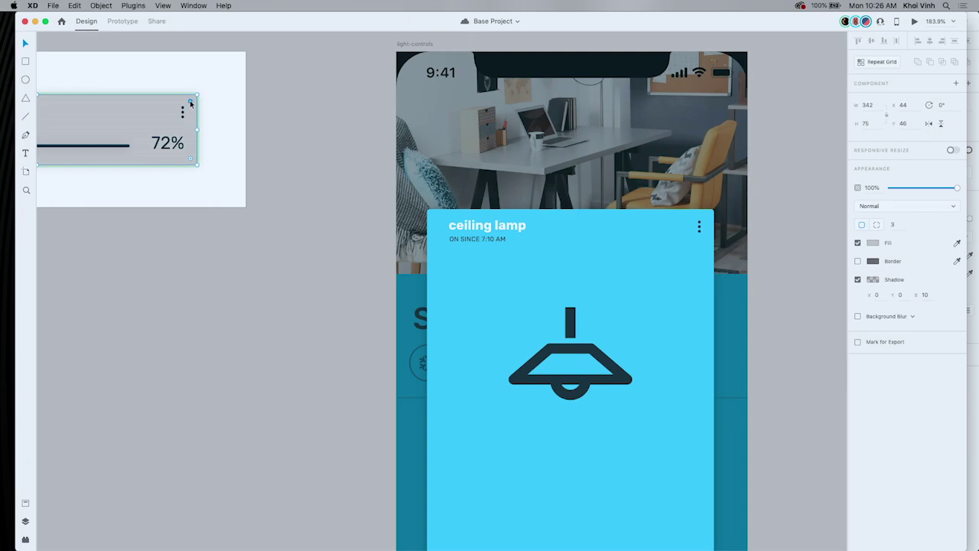
mouse_move(190, 102)
left_mouse_down()
mouse_move(170, 120)
mouse_move(182, 110)
left_mouse_up()
left_click_drag(182, 112, 183, 112)
scroll(182, 110, "down", 5)
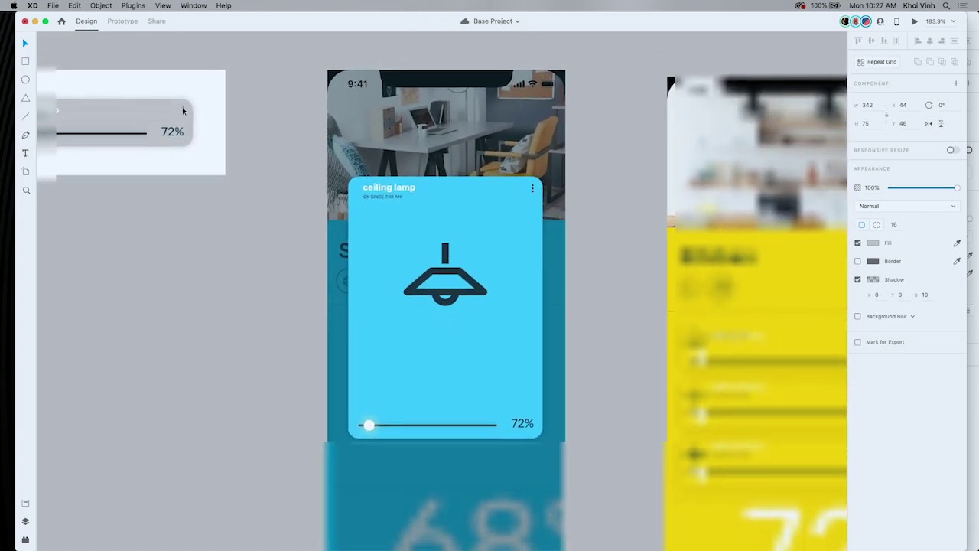
key("Escape")
scroll(199, 110, "left", 3)
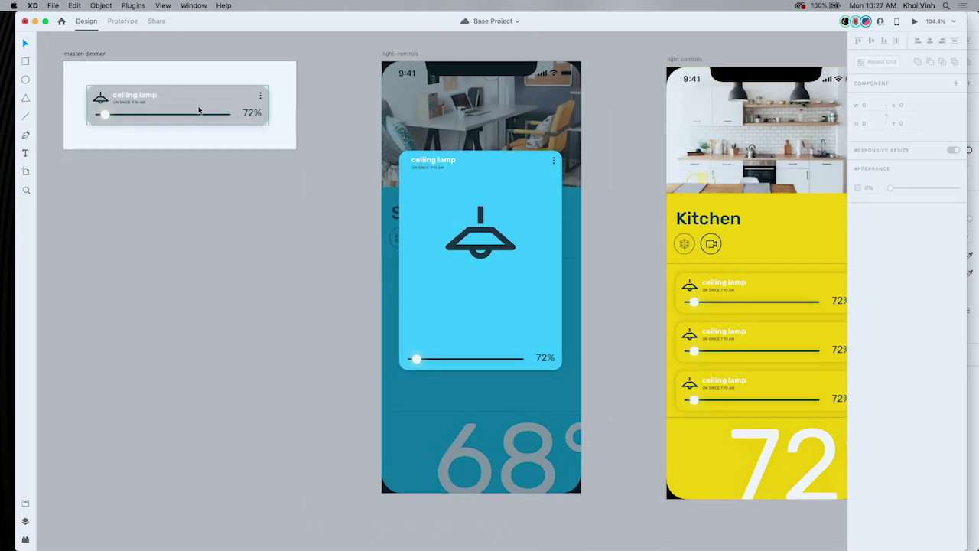
Drag the master card's slider knob further to the right
double_click(106, 115)
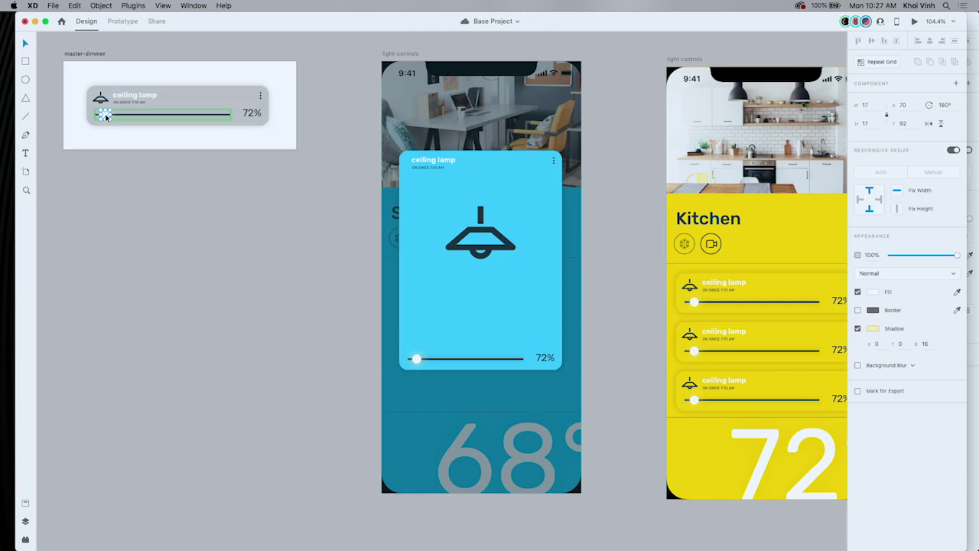
left_click_drag(107, 115, 145, 116)
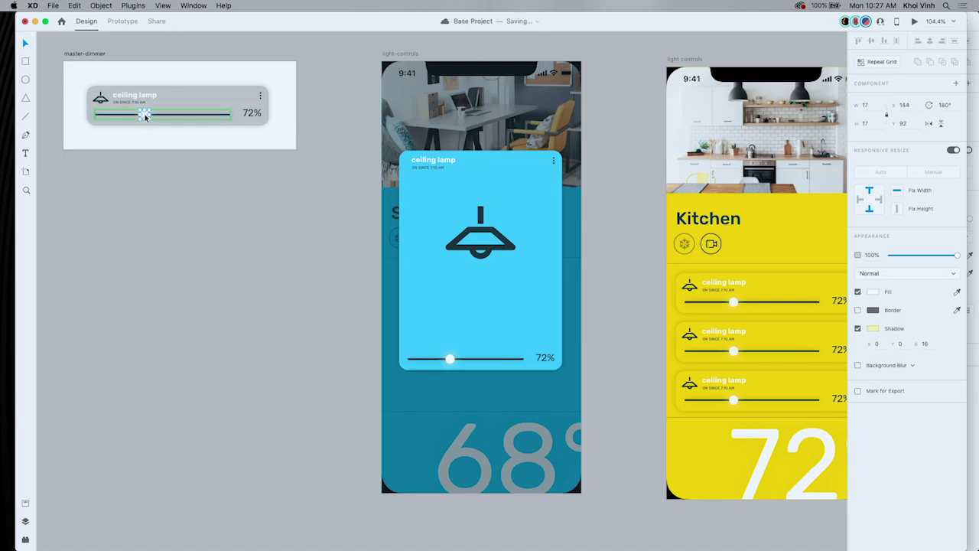
scroll(130, 131, "down", 5)
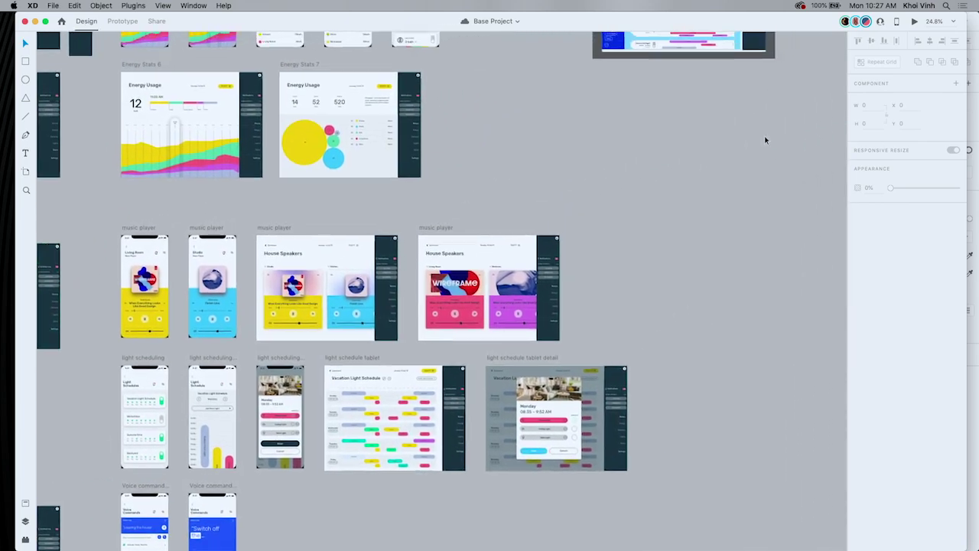
scroll(765, 140, "up", 5)
scroll(579, 94, "up", 5, "ctrl")
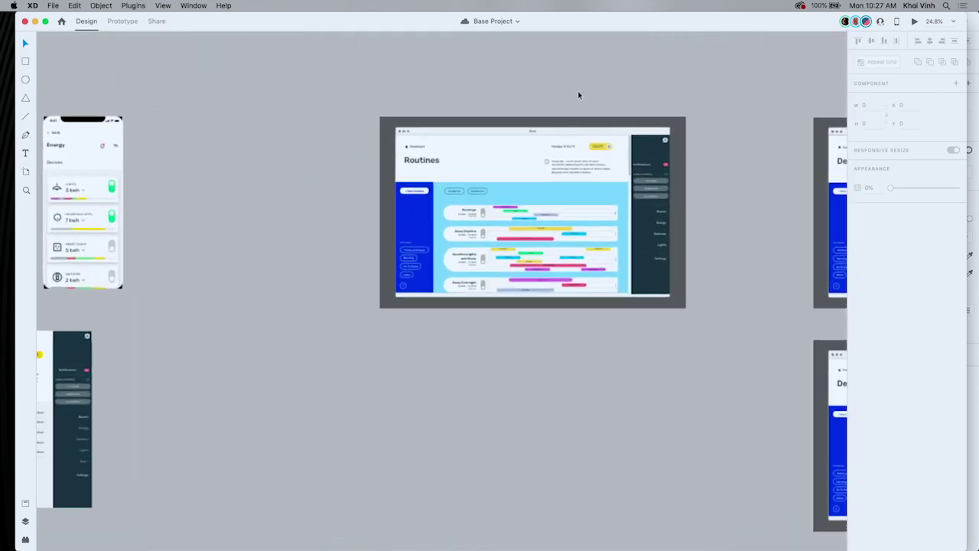
scroll(579, 94, "up", 5)
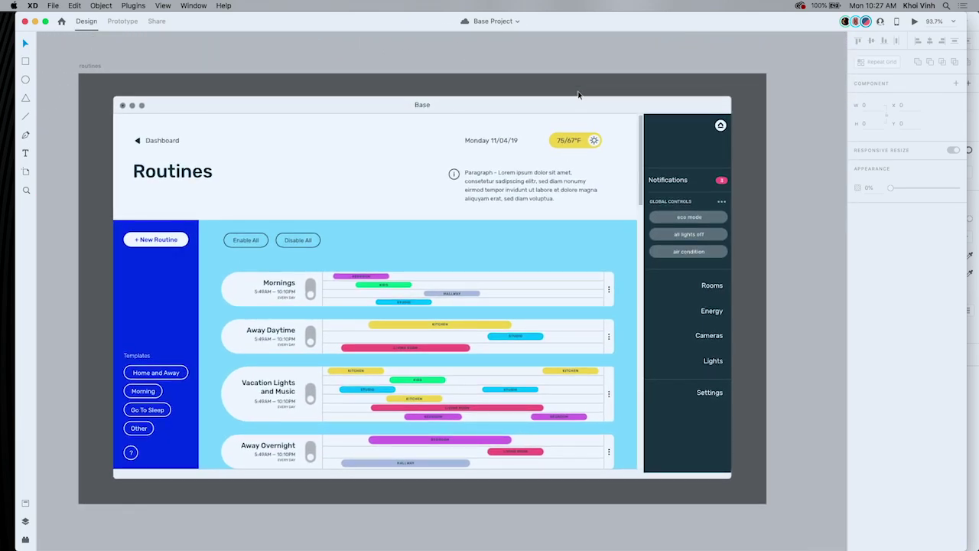
scroll(580, 94, "down", 2)
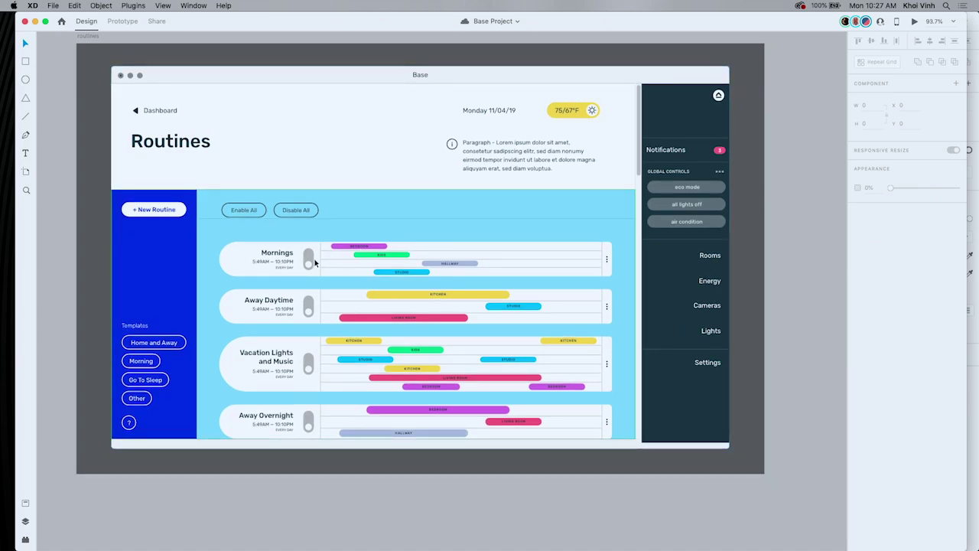
left_click(314, 331)
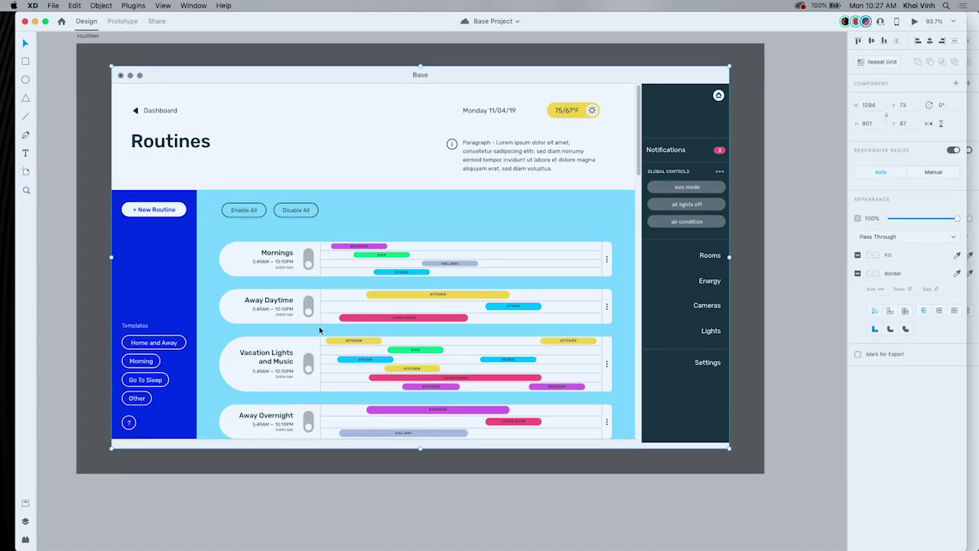
scroll(453, 308, "right", 10)
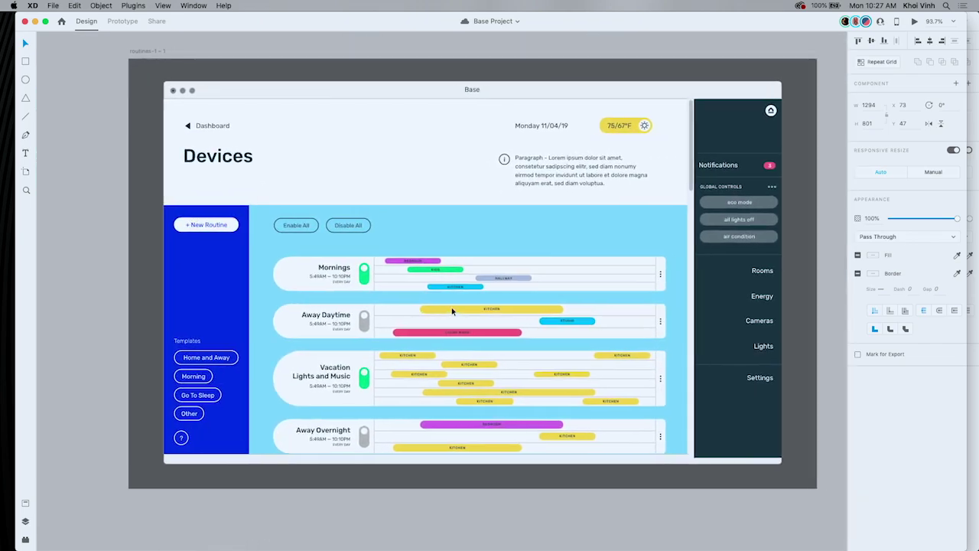
scroll(451, 310, "right", 3)
scroll(572, 280, "right", 7)
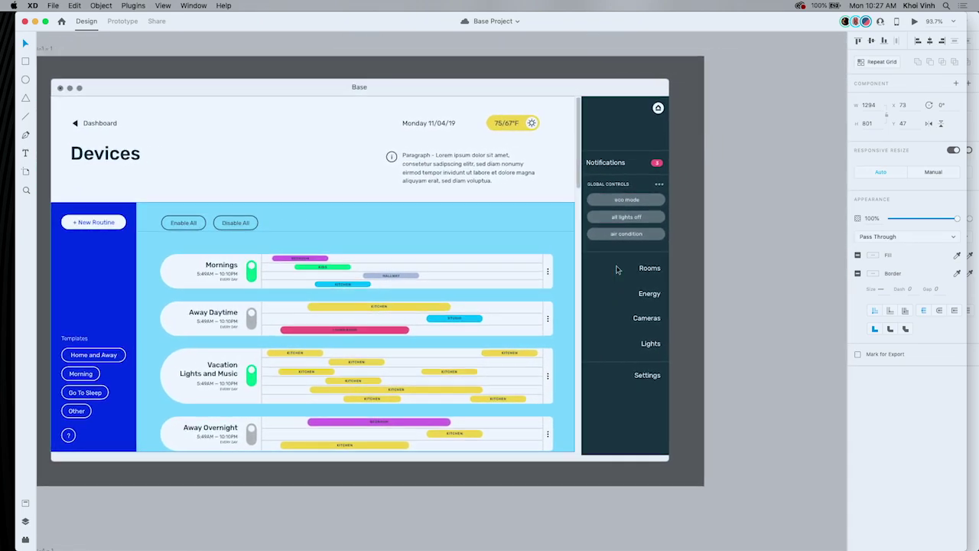
scroll(617, 270, "right", 15)
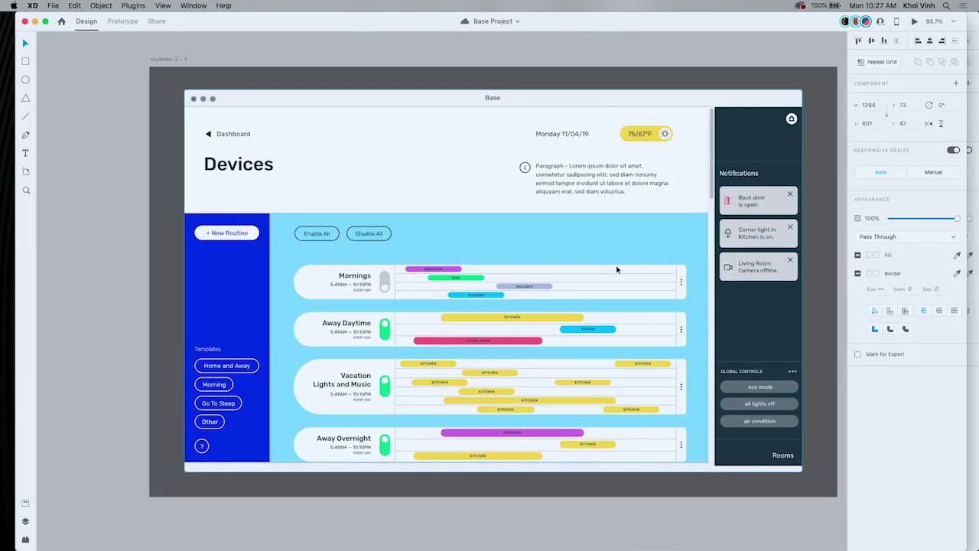
scroll(617, 269, "right", 4)
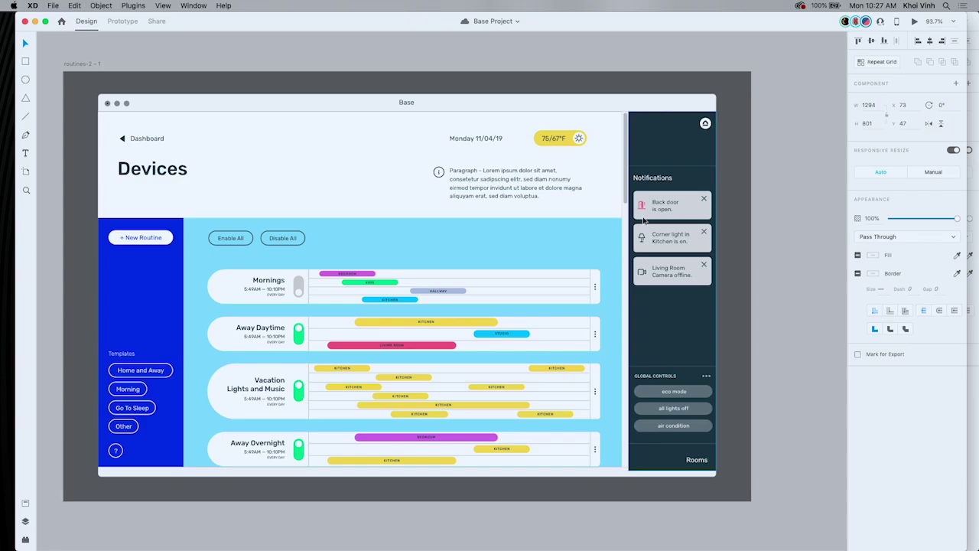
scroll(643, 220, "down", 10)
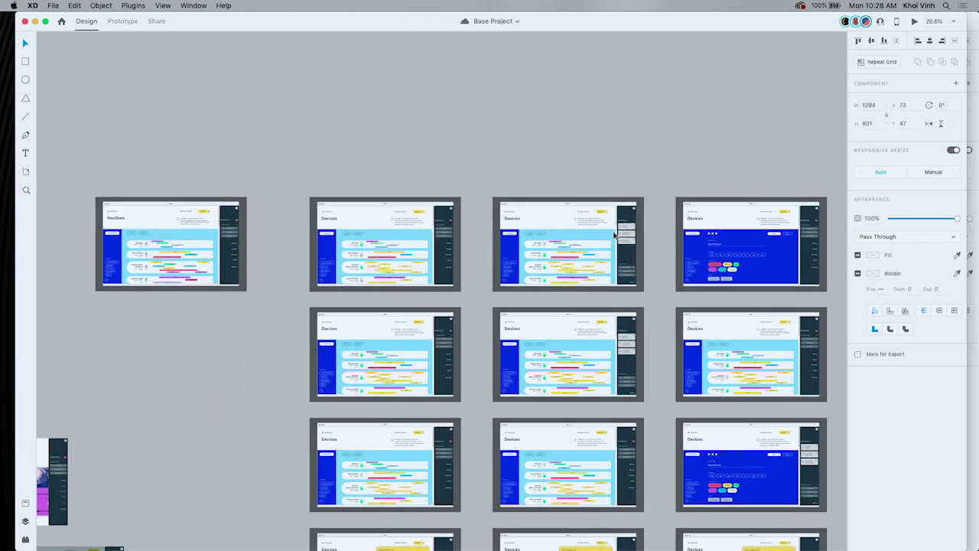
scroll(615, 235, "down", 4)
scroll(614, 235, "right", 3)
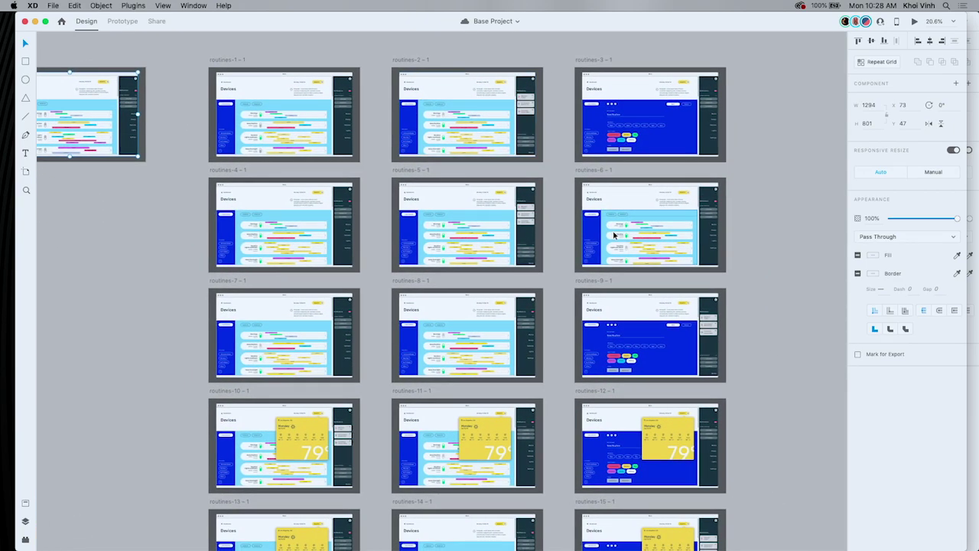
scroll(615, 235, "down", 2)
scroll(614, 235, "down", 6)
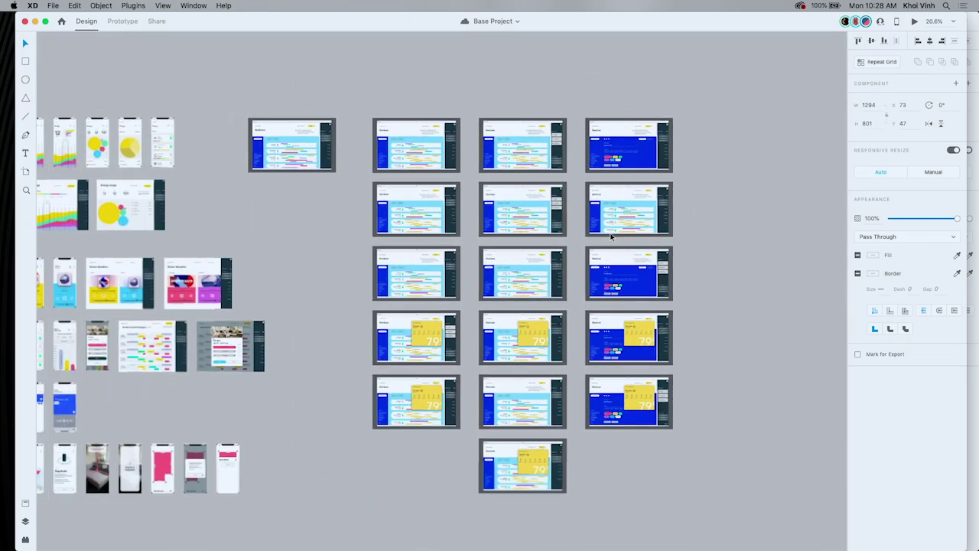
left_click(411, 120)
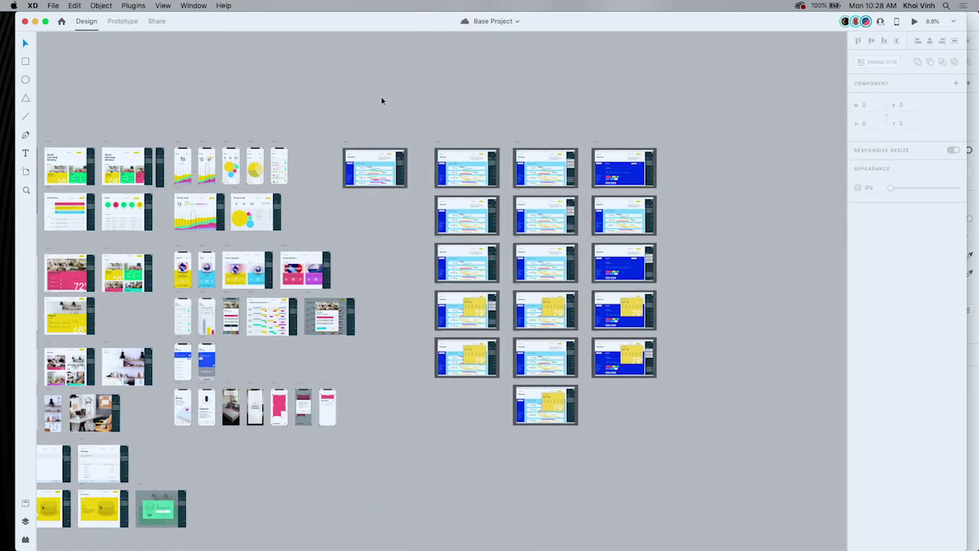
left_click(121, 21)
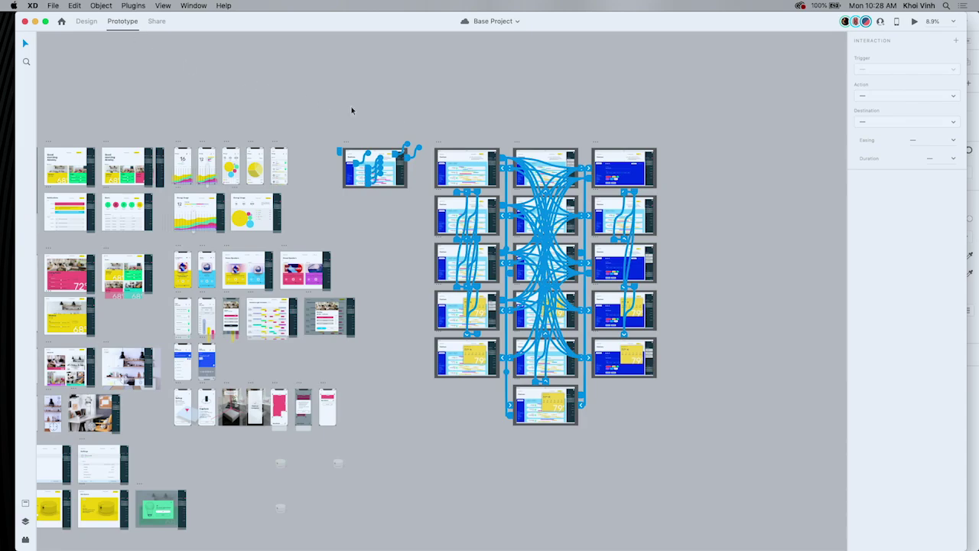
Marquee-select and delete the sixteen linked artboards, then move toward the remaining Routines artboard
left_click(402, 120)
left_click_drag(420, 124, 679, 456)
key("Delete")
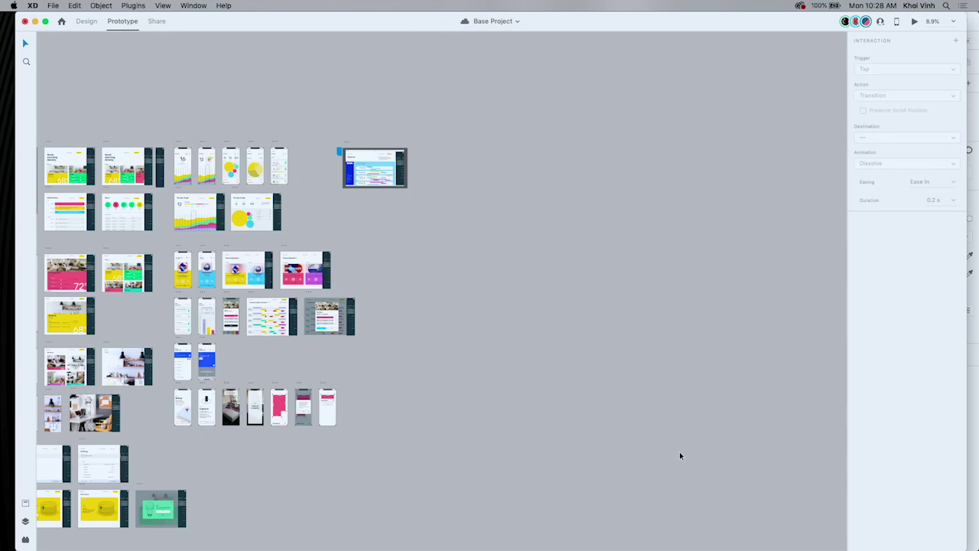
scroll(355, 155, "up", 10)
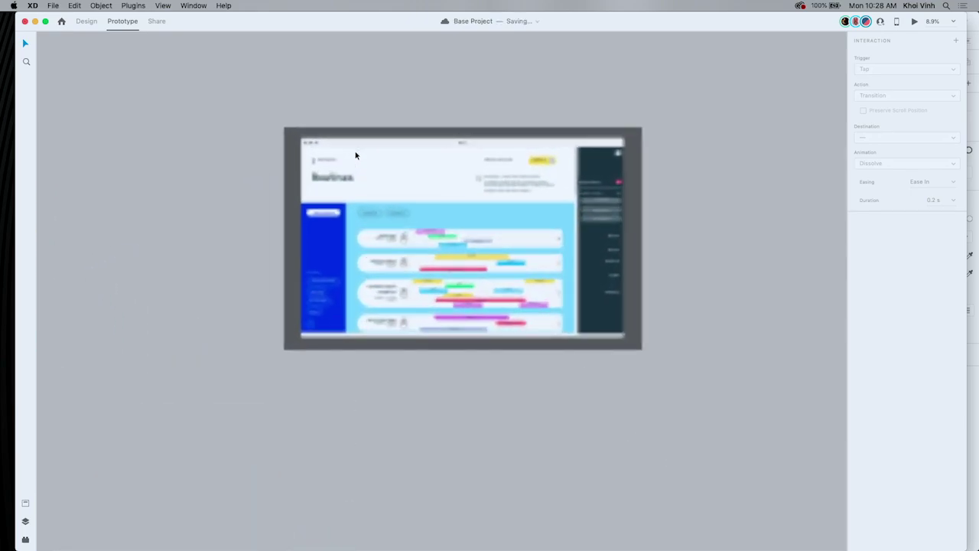
scroll(355, 155, "right", 2)
scroll(355, 155, "down", 2)
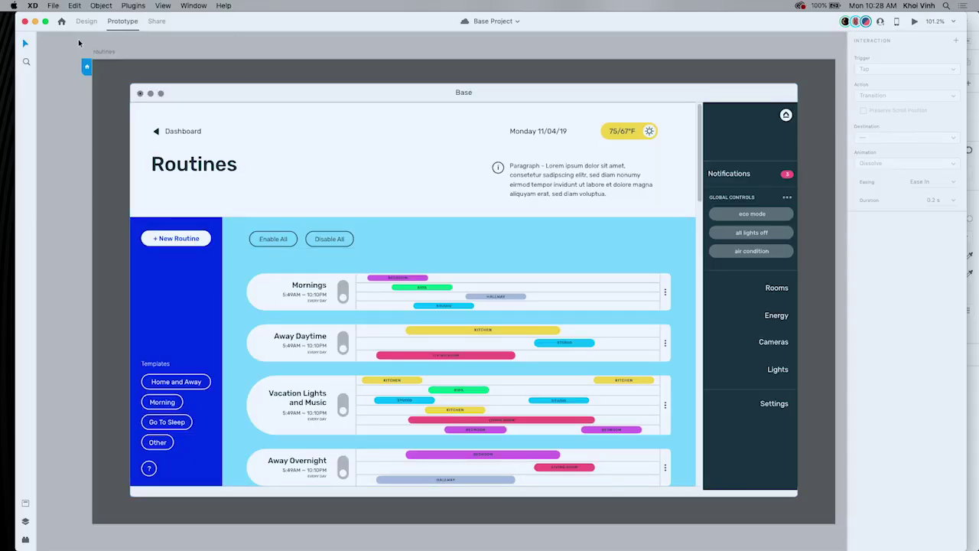
In Design mode, check the Mornings toggle's green tap state, then restore its default grey
left_click(83, 23)
left_click(343, 291)
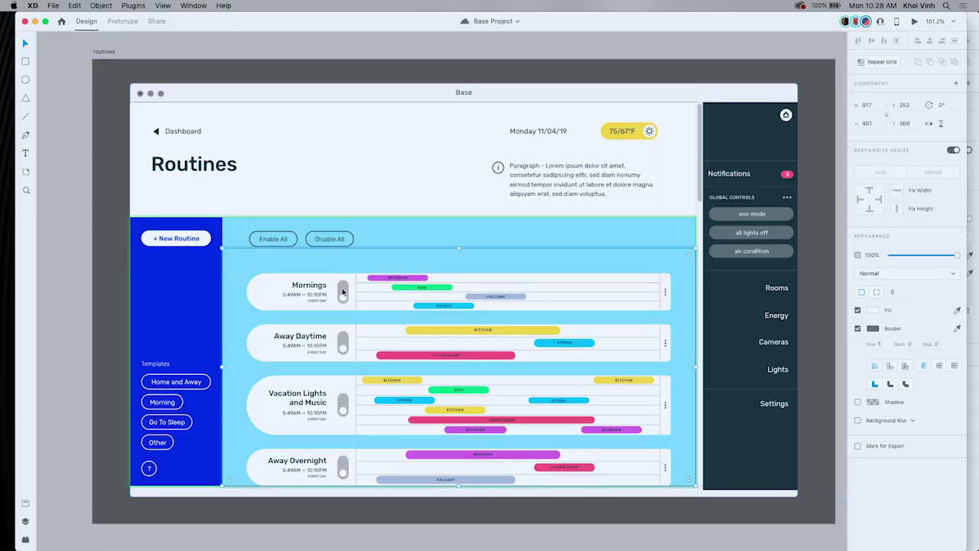
left_click(343, 291)
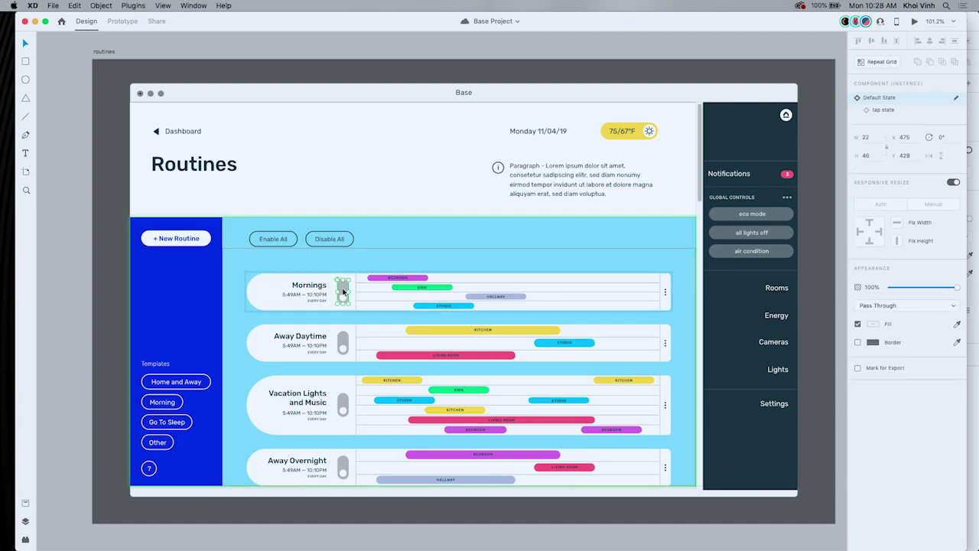
left_click(899, 111)
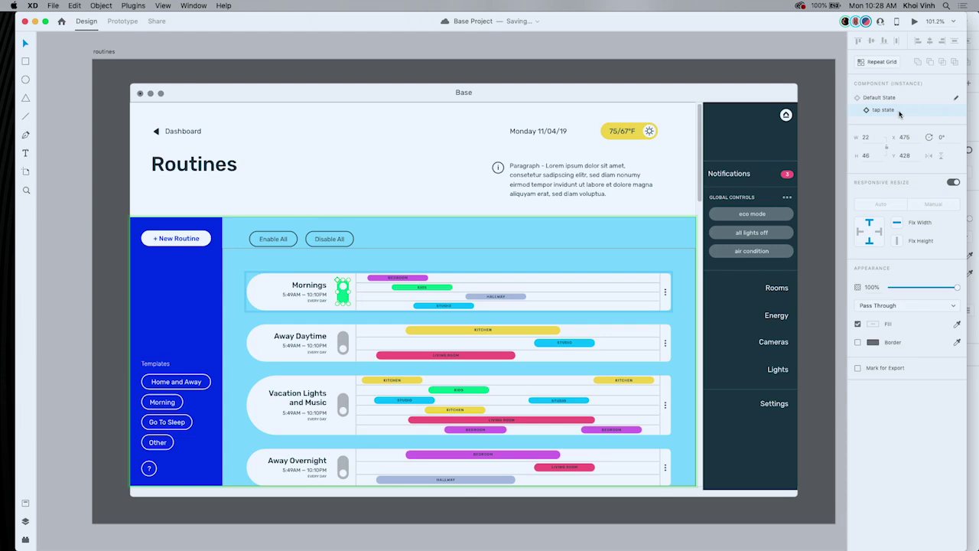
left_click(887, 98)
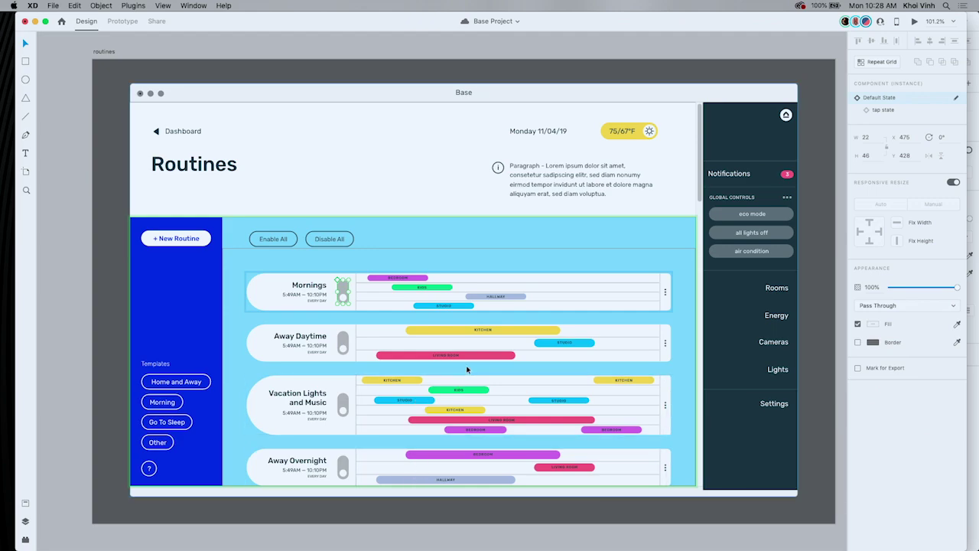
Turn the 75/67°F weather pill group into a component and check its hover forecast panel
left_click(618, 130)
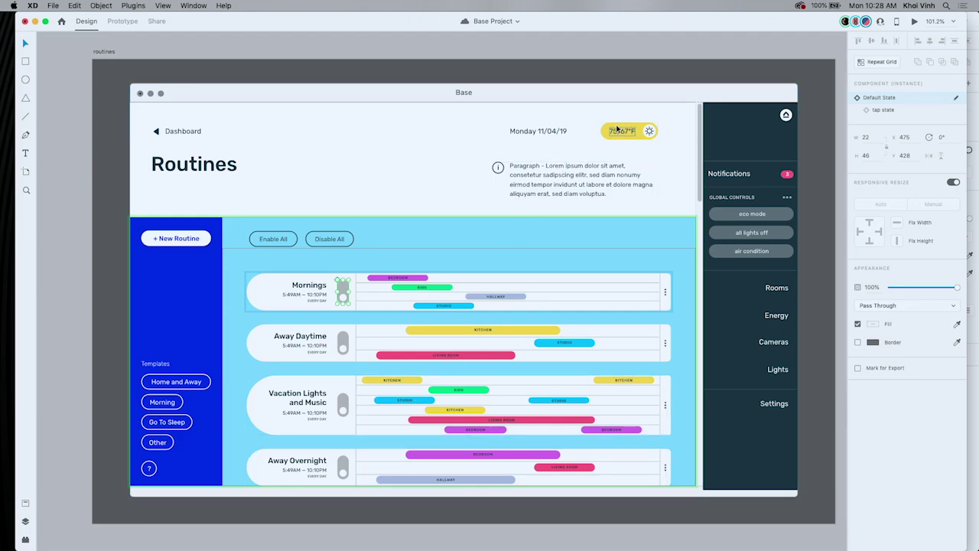
key("Escape")
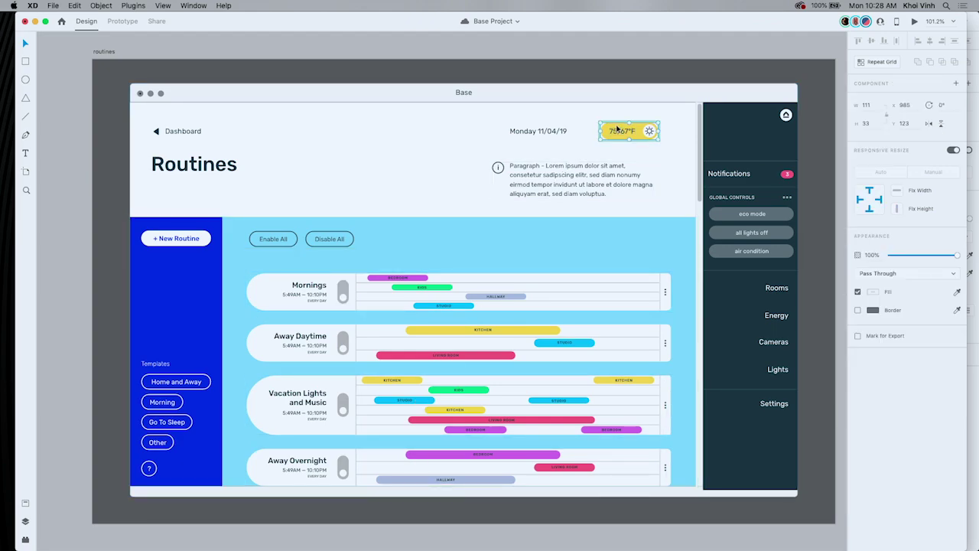
key("super+k")
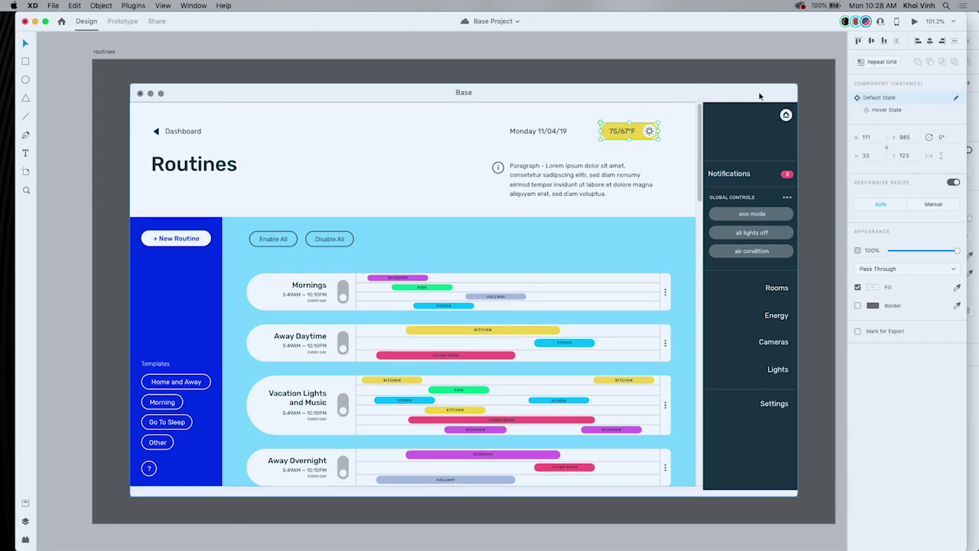
left_click(900, 113)
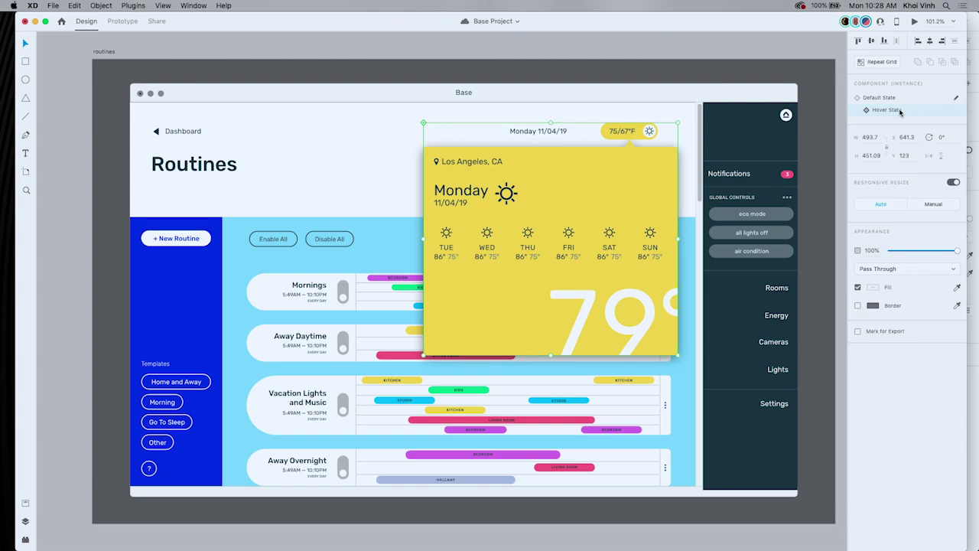
left_click(883, 97)
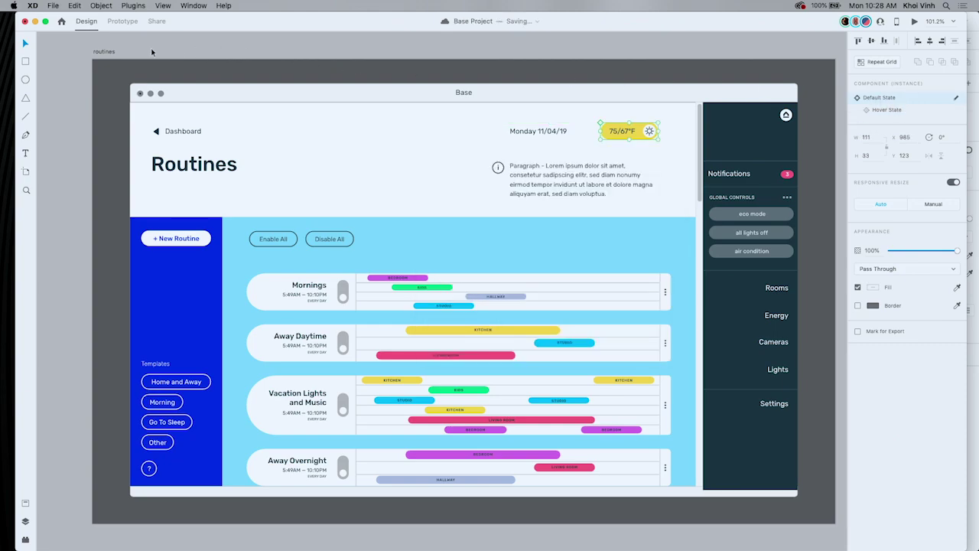
left_click(102, 52)
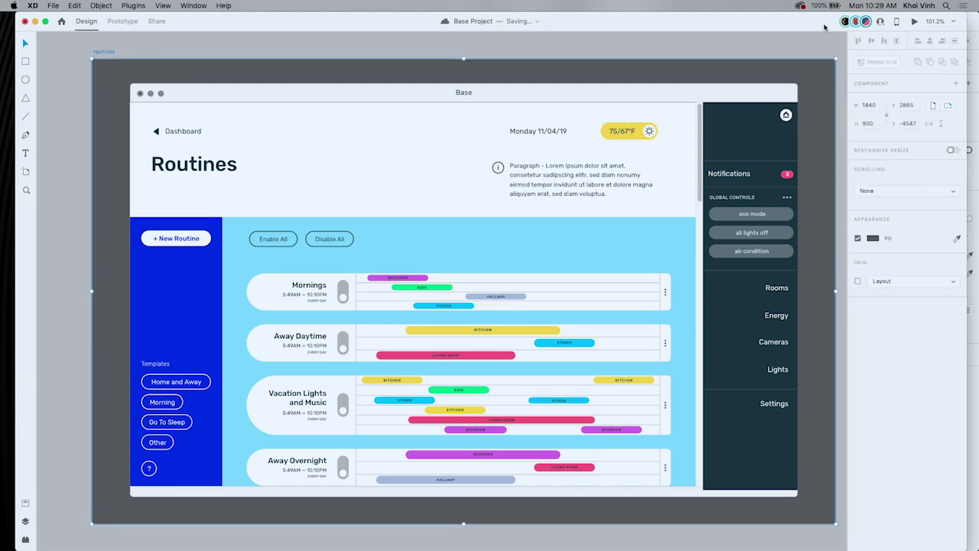
Preview the Routines screen, leaving Mornings and Away Overnight switched on
left_click(915, 22)
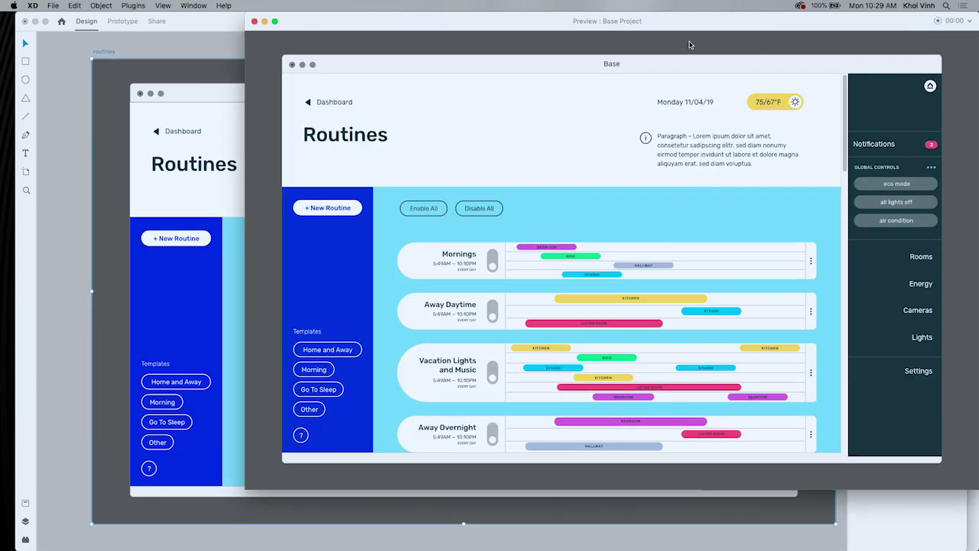
left_click(493, 261)
left_click(493, 314)
left_click(493, 320)
left_click(494, 374)
left_click(492, 434)
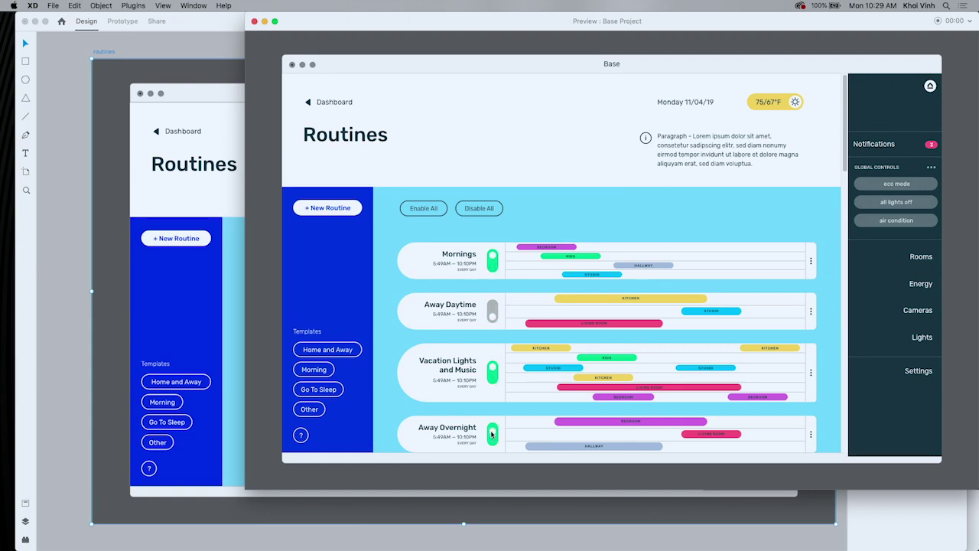
left_click(494, 378)
Expand Notifications to show three alerts, then open and cancel a New Routine form
mouse_move(770, 101)
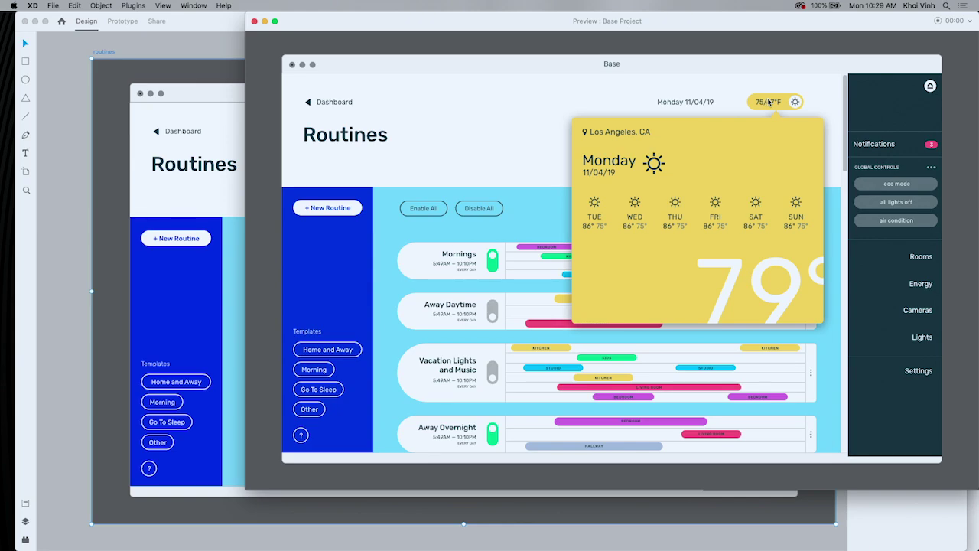
left_click(879, 145)
left_click(878, 145)
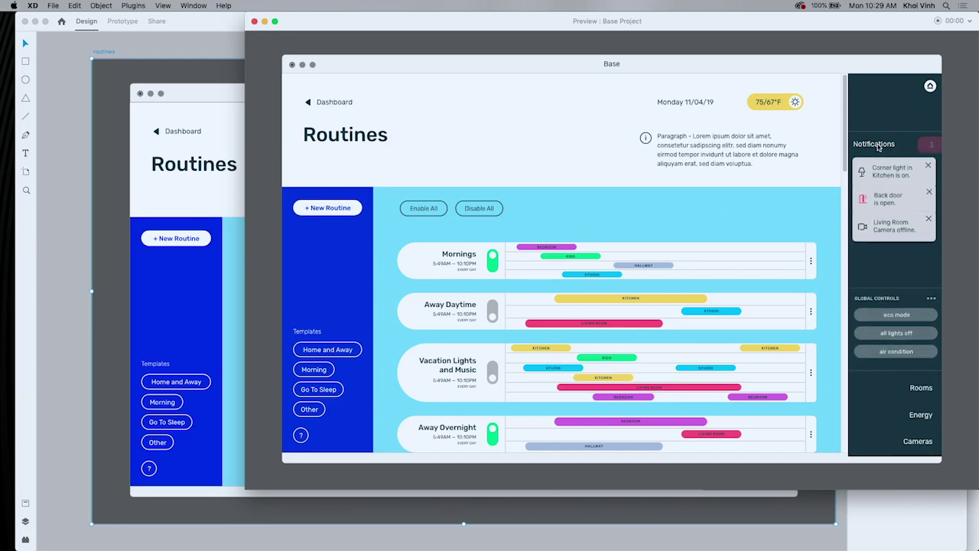
left_click(878, 145)
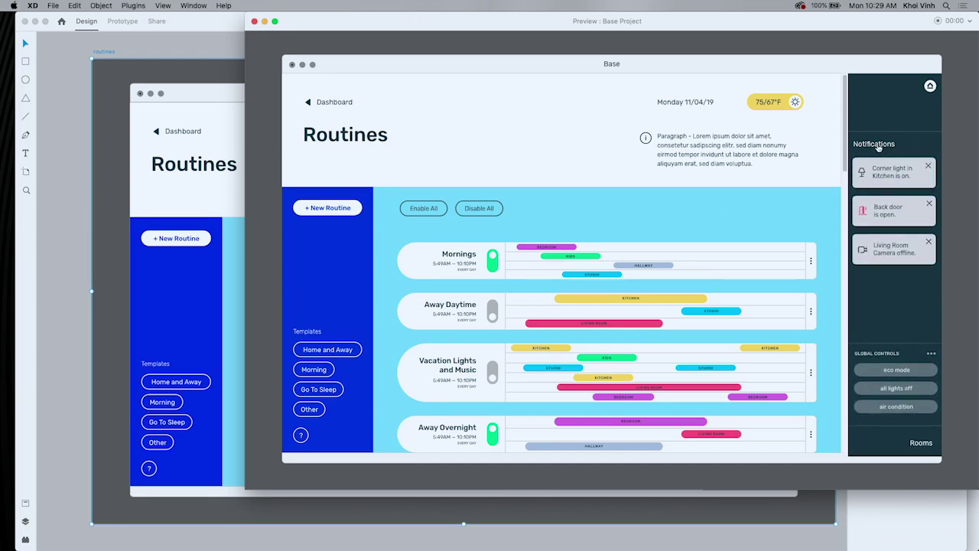
left_click(327, 208)
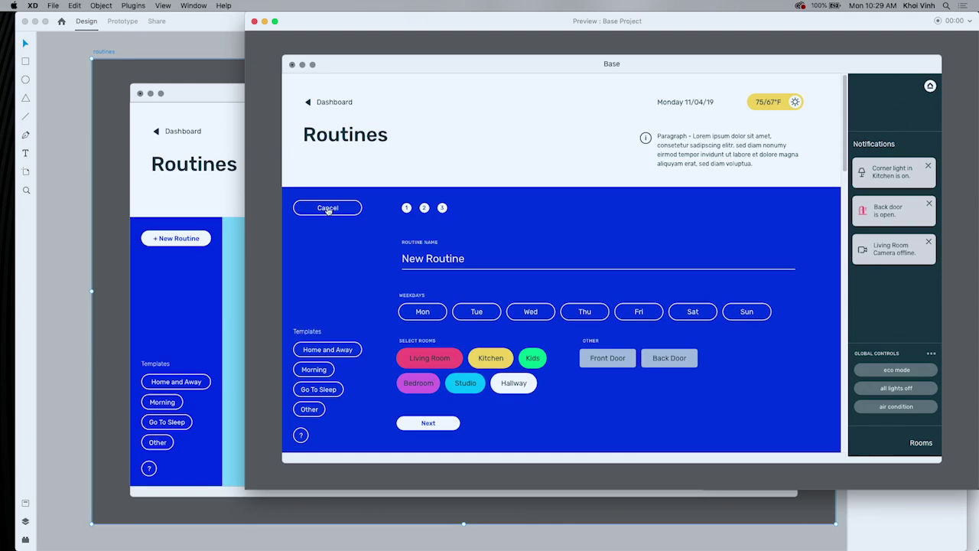
left_click(327, 208)
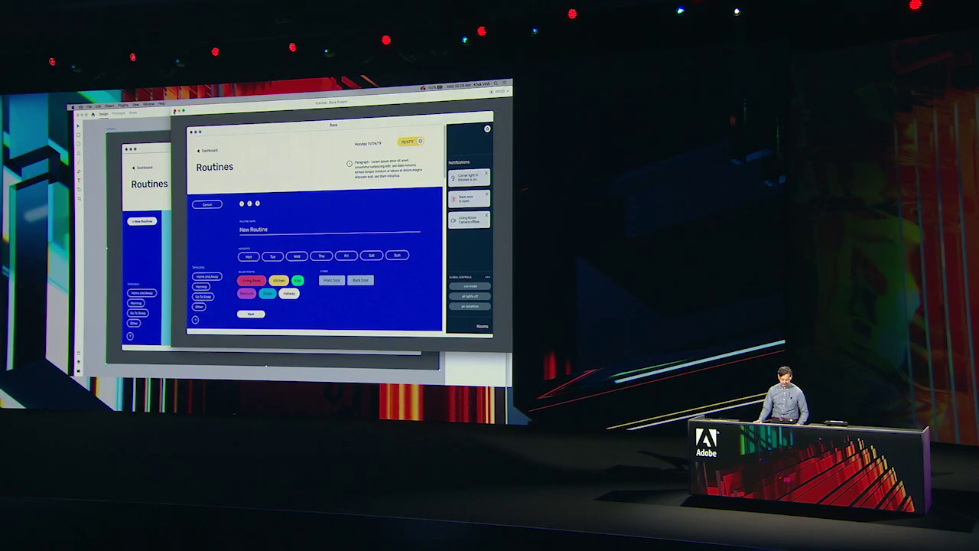
Zoom out to fit all artboards and frame the iPhone splash, setup and dashboard screens
key("super+0")
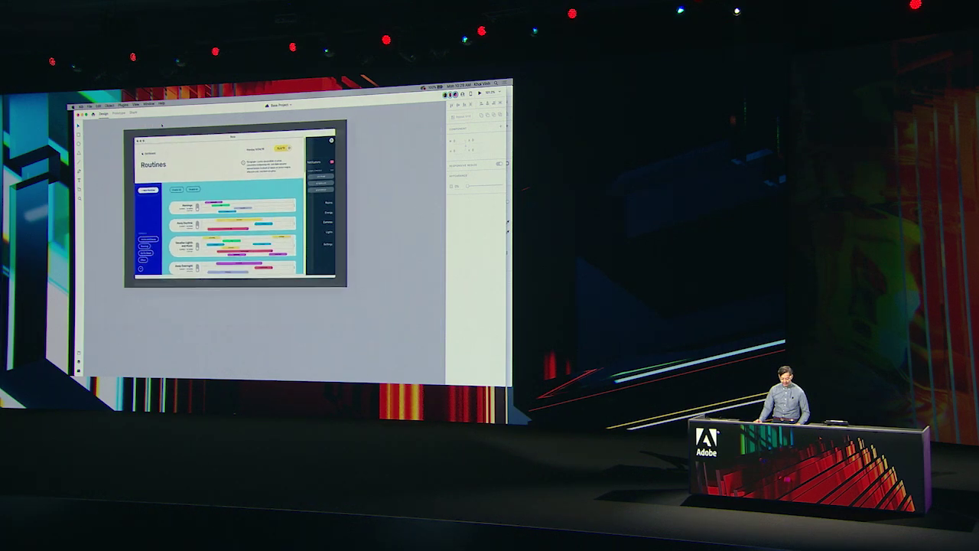
key("super+0")
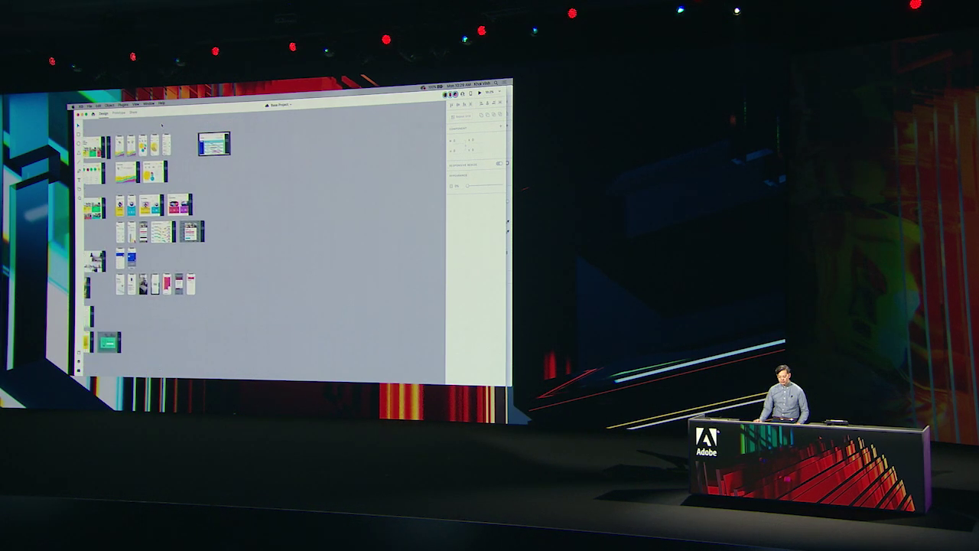
scroll(162, 125, "left", 6)
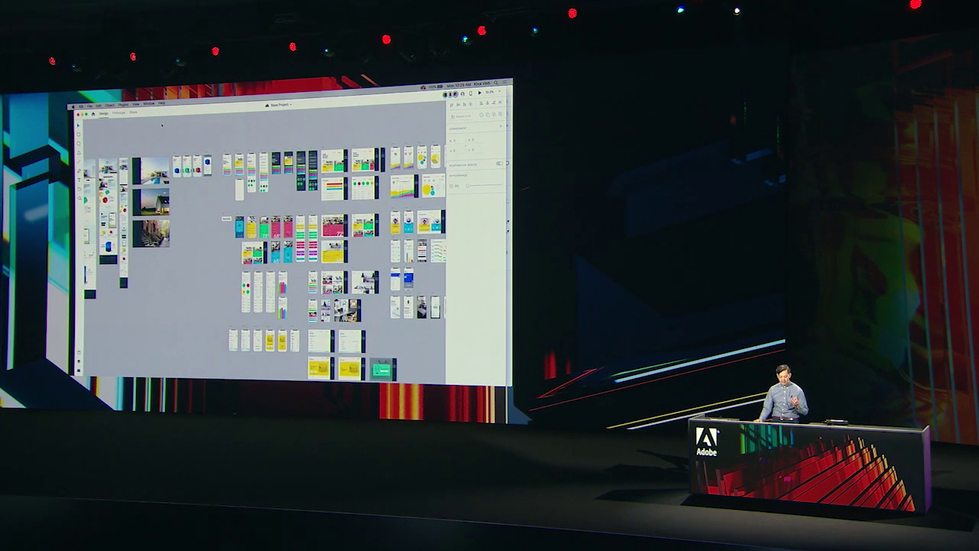
scroll(130, 142, "up", 5)
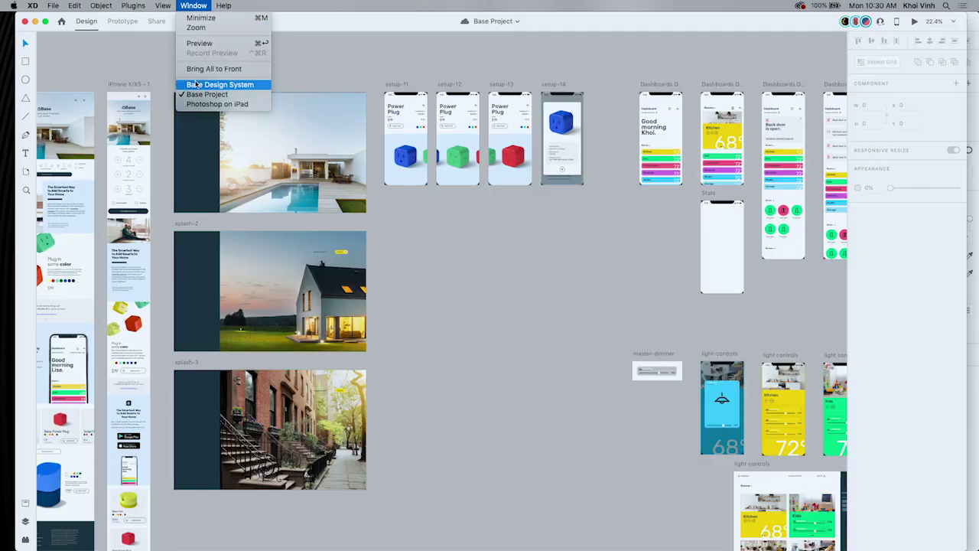
left_click(196, 84)
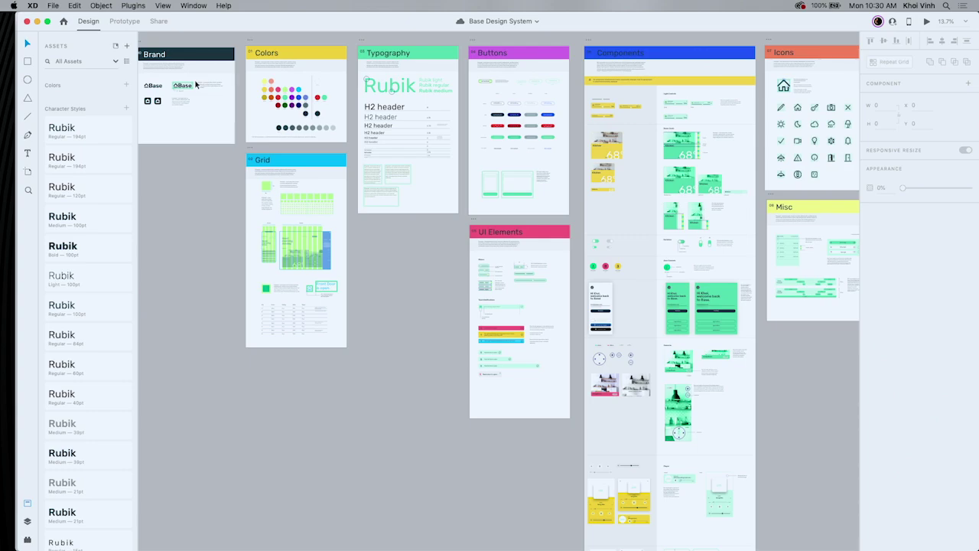
right_click(256, 82)
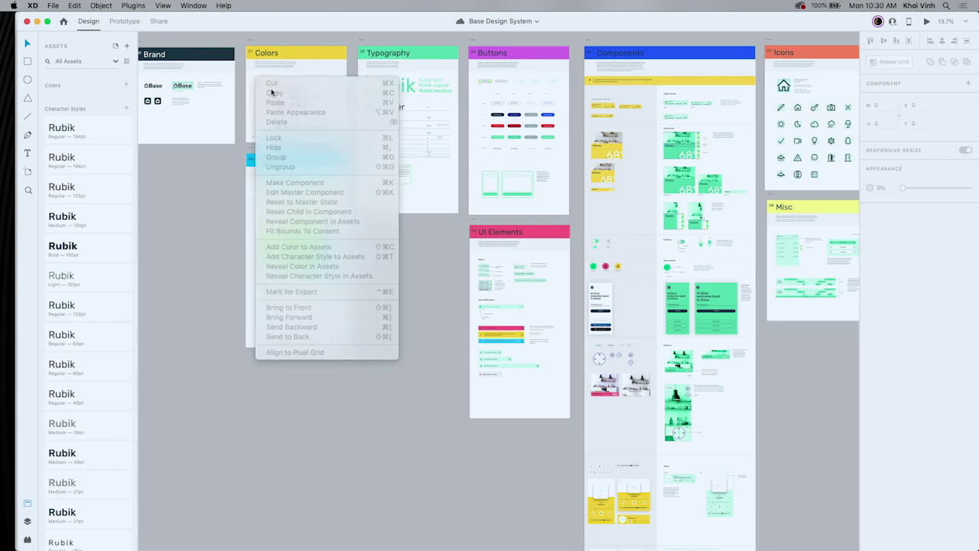
left_click(243, 81)
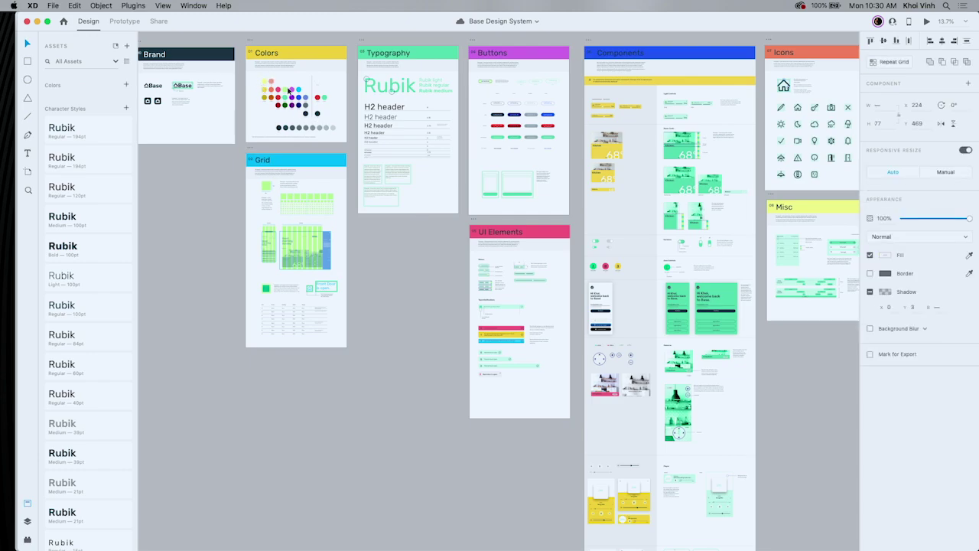
key("super+a")
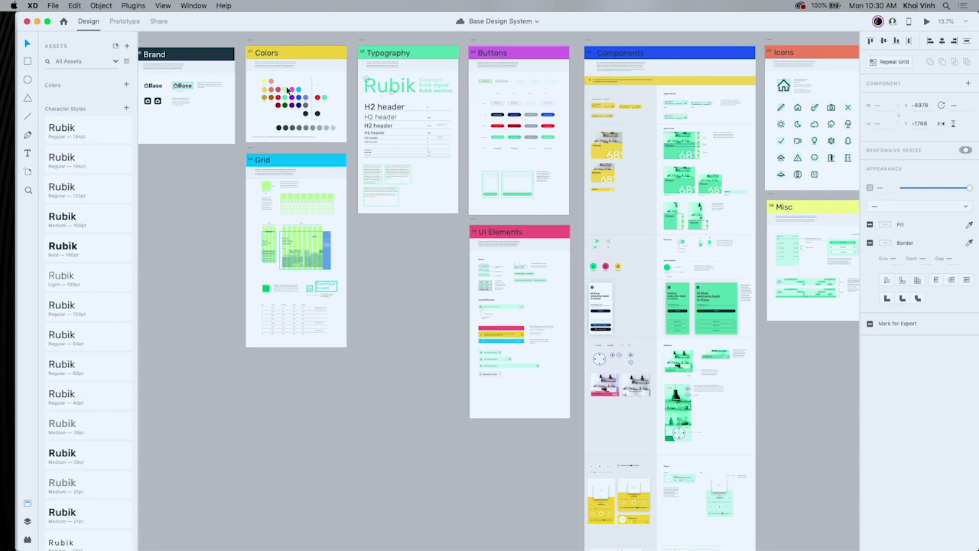
key("Escape")
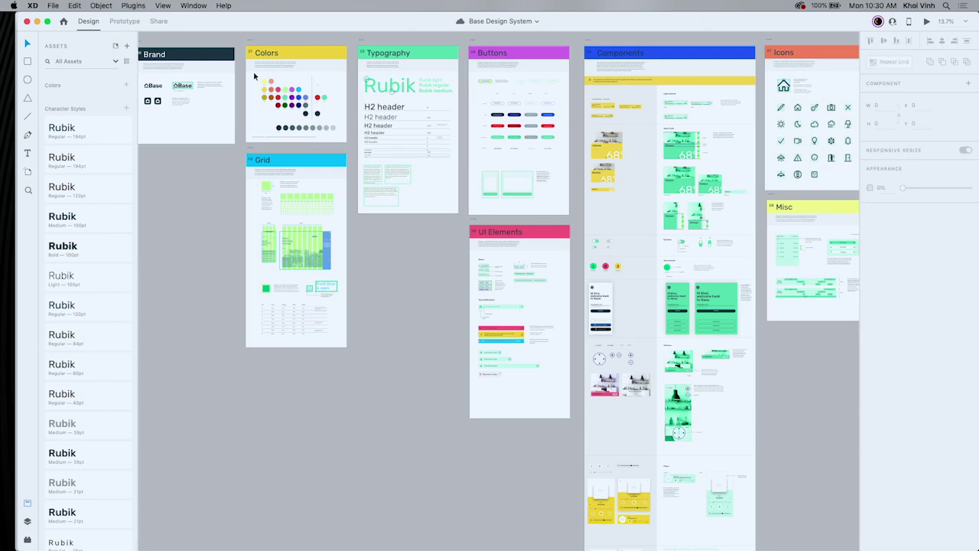
left_click(306, 113)
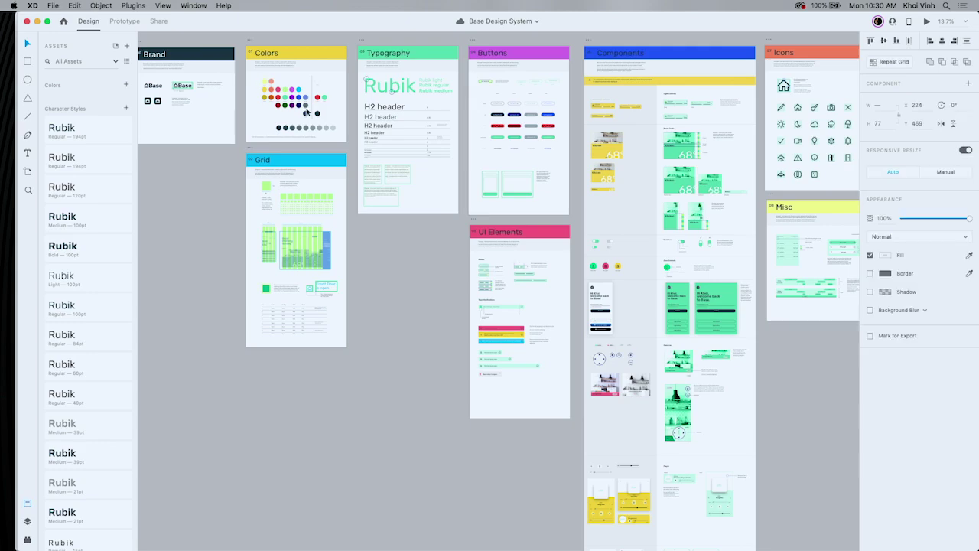
left_click(891, 22)
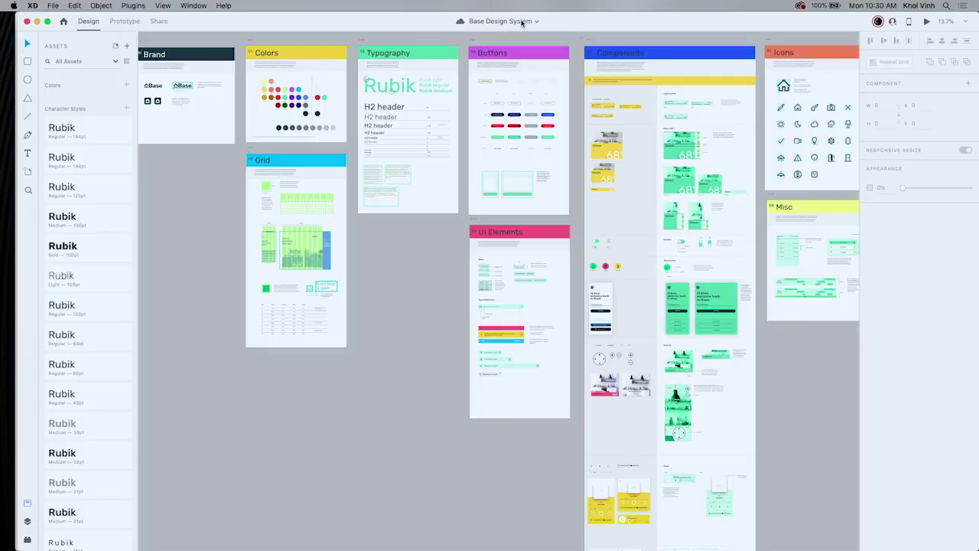
left_click(537, 23)
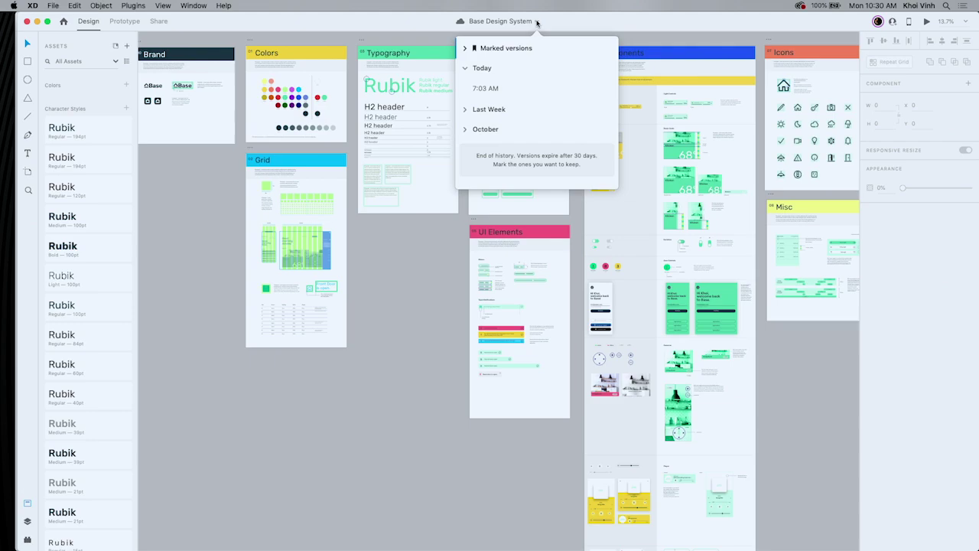
Name today's 7:03 AM Base Design System version 'MAX Demo', then return to Base Project
left_click(465, 113)
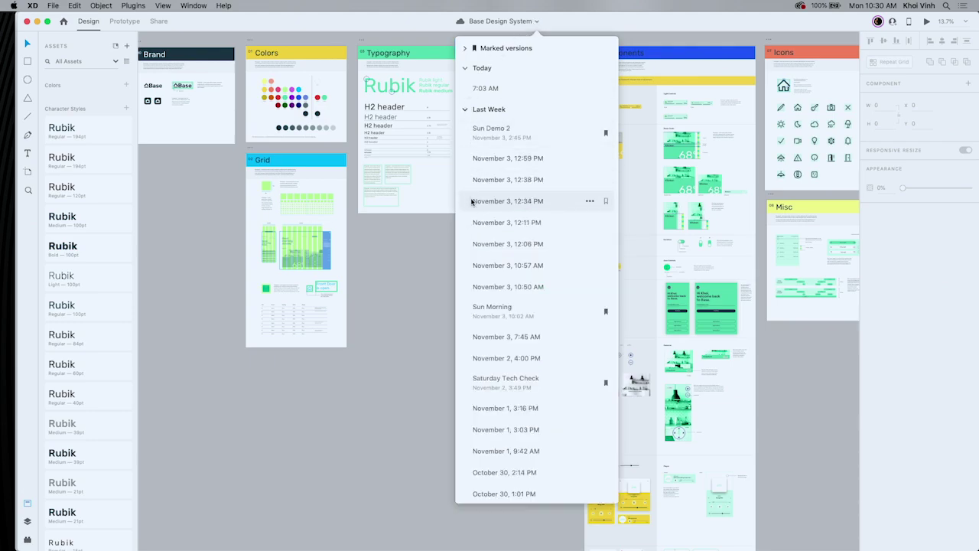
left_click(605, 90)
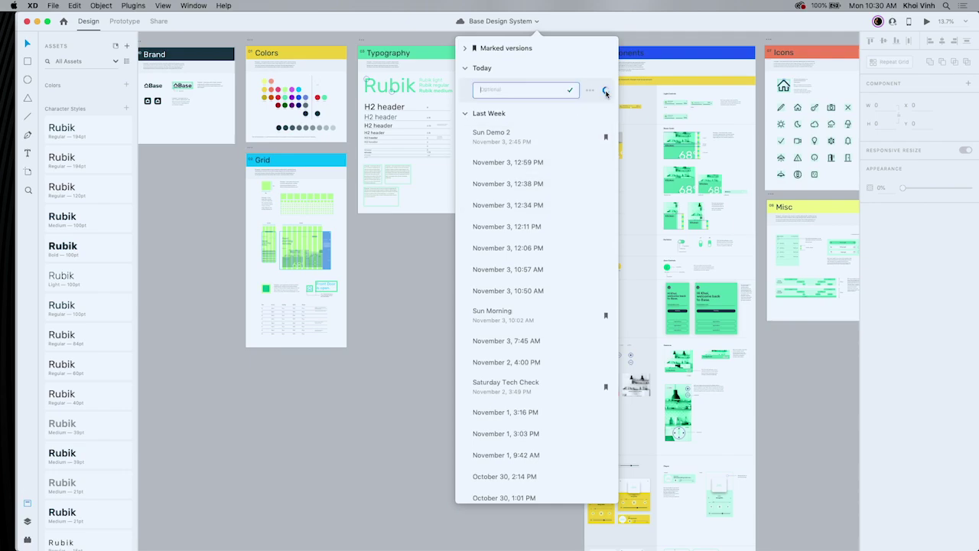
type("MAX Demo")
key("Return")
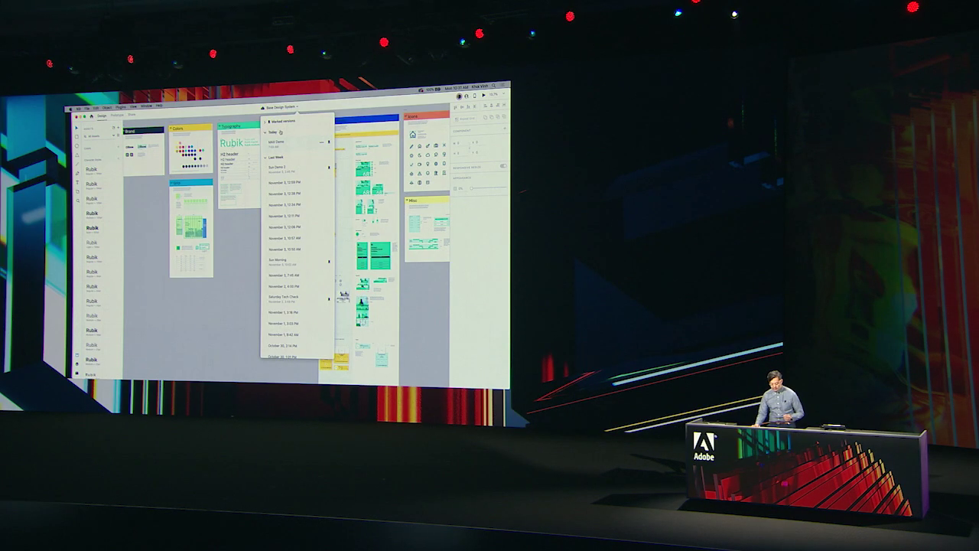
left_click(237, 120)
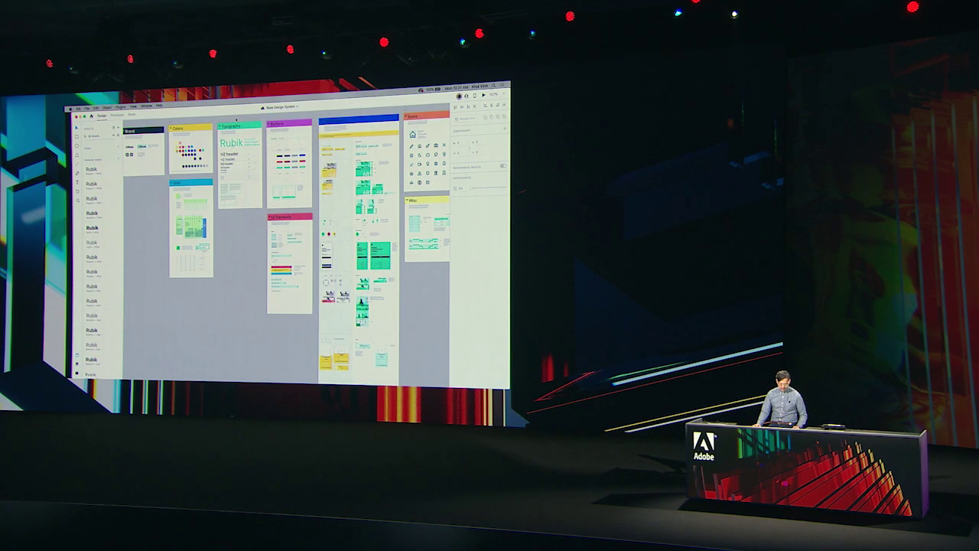
left_click(146, 105)
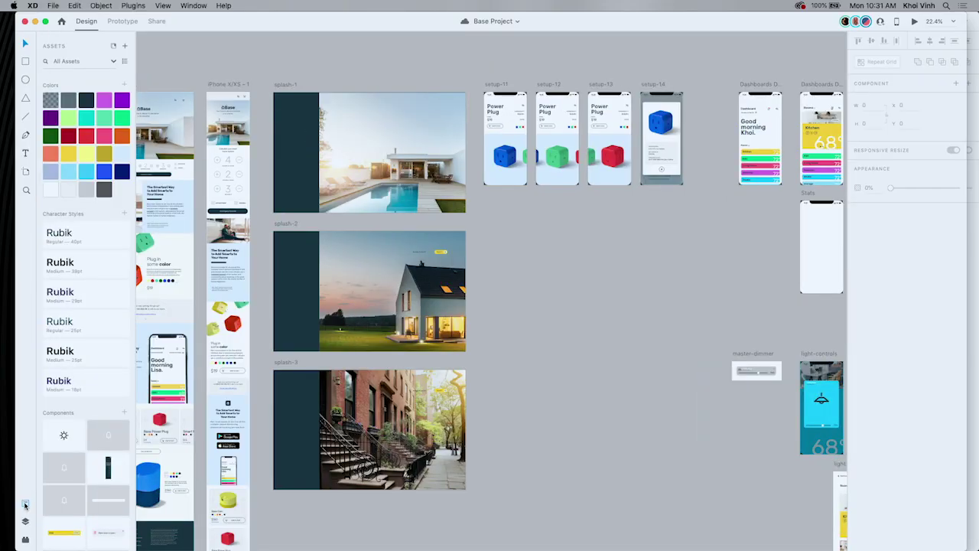
Link the shared Base Design System cloud document as a library in Assets
left_click(125, 48)
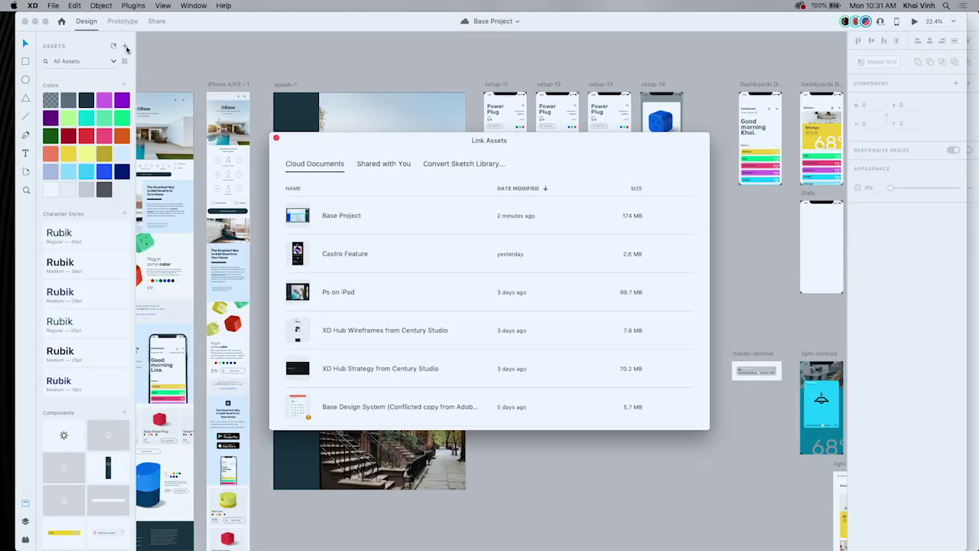
left_click(391, 167)
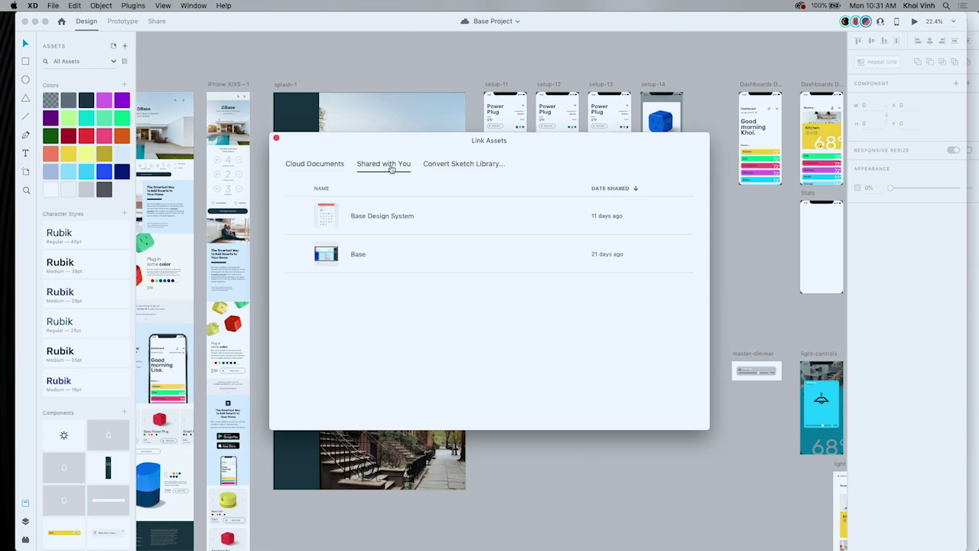
left_click(445, 215)
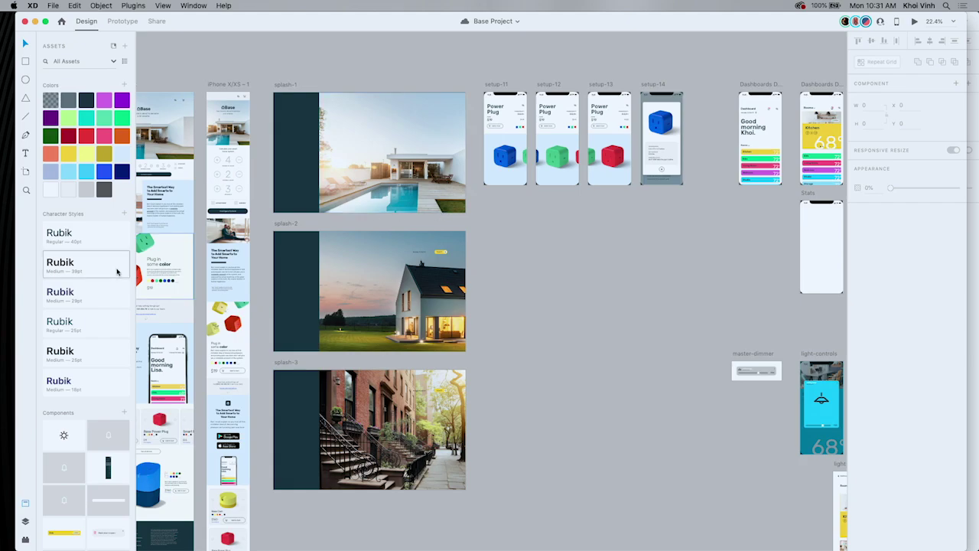
Filter the Assets panel to list only the Base Design System assets
scroll(100, 290, "down", 10)
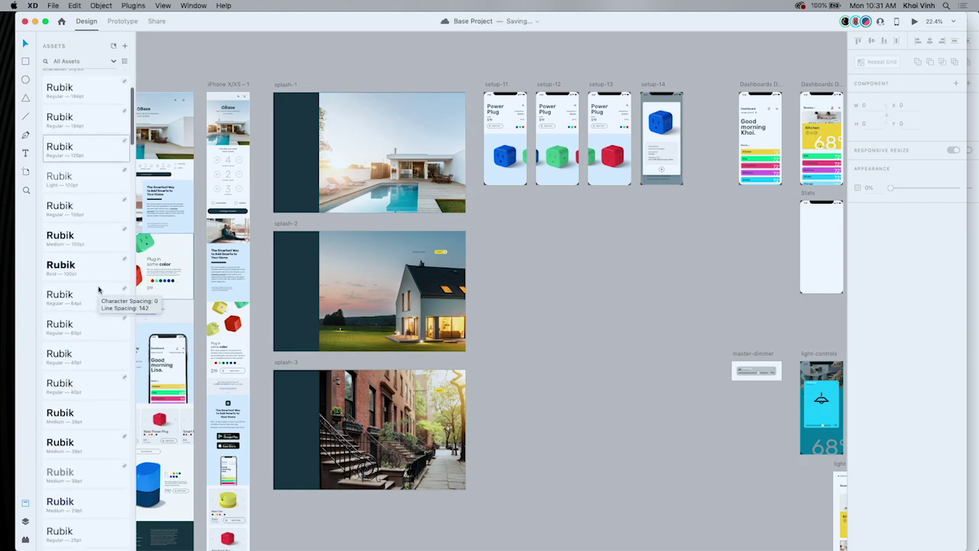
scroll(98, 278, "down", 20)
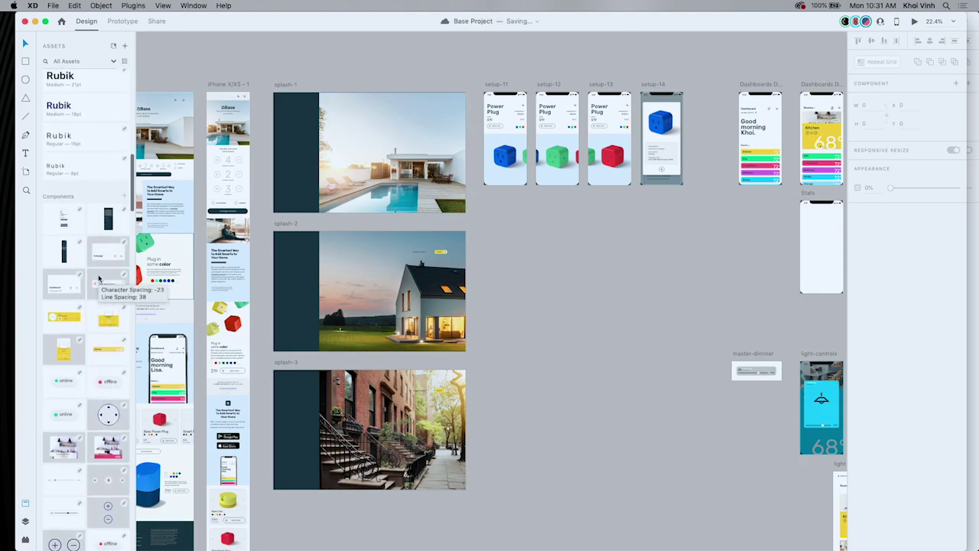
left_click(113, 61)
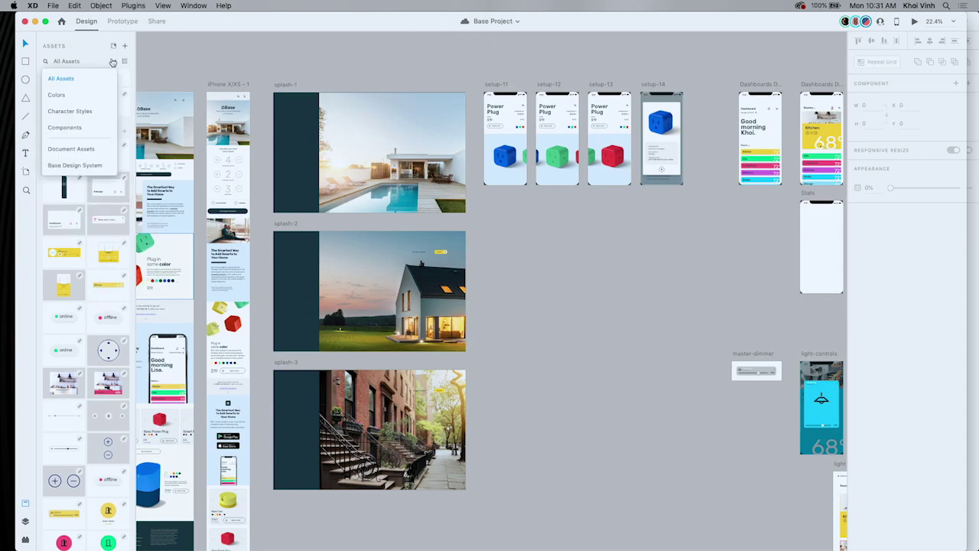
left_click(81, 164)
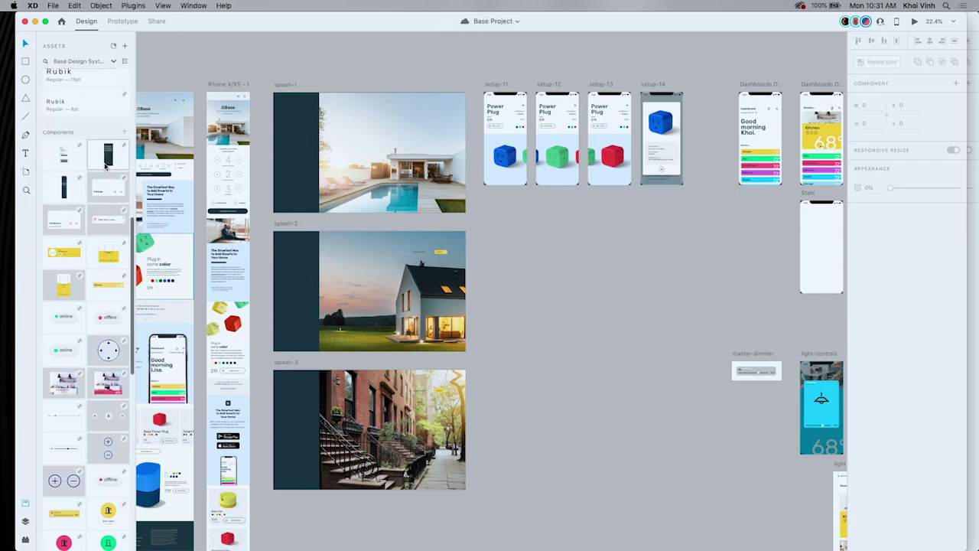
scroll(130, 199, "up", 1)
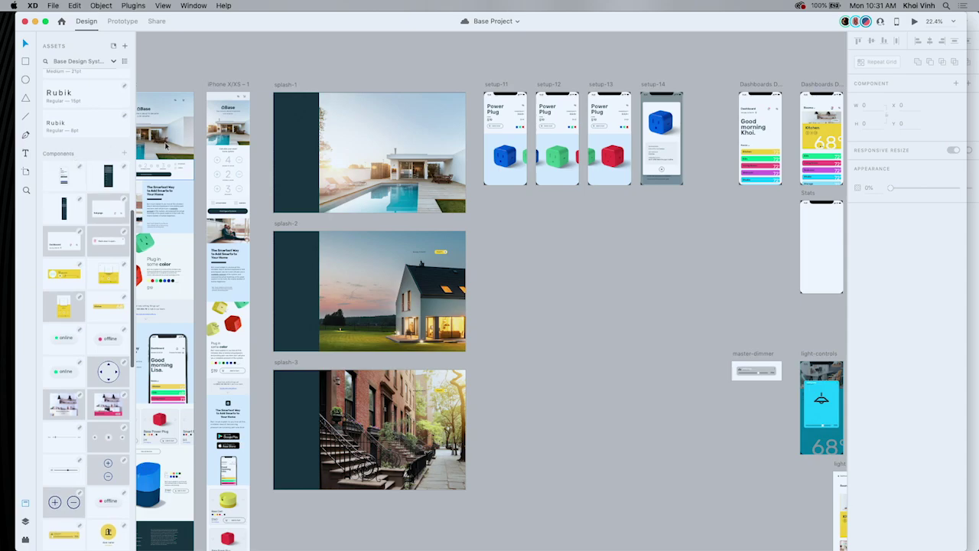
scroll(312, 128, "up", 8)
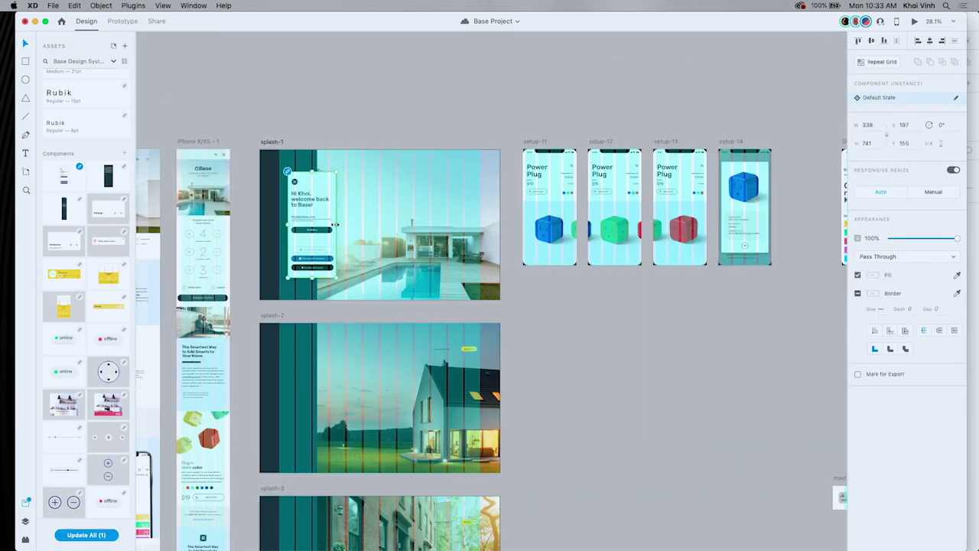
Widen the login card to W 399, copy it onto splash-2, apply the library update, and save
left_click_drag(337, 224, 342, 224)
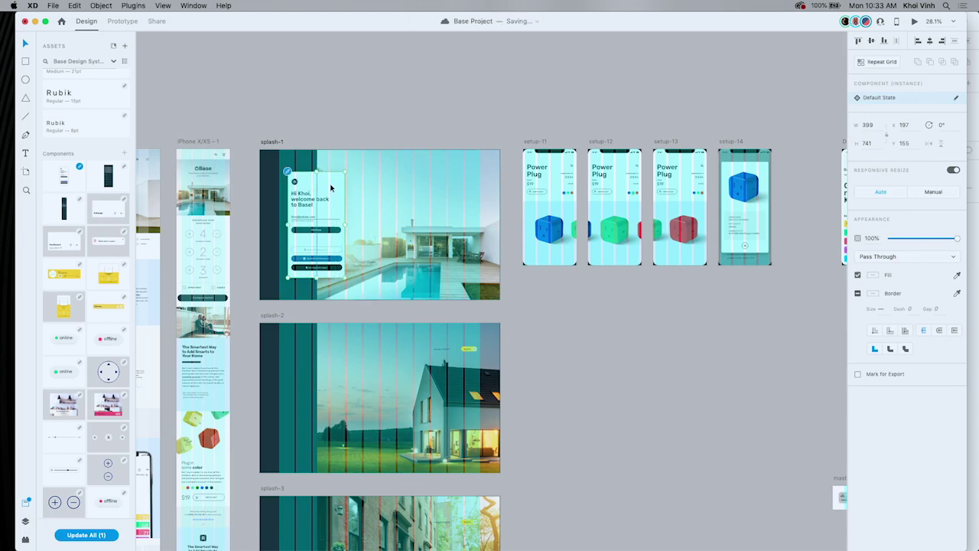
left_click_drag(330, 189, 312, 352)
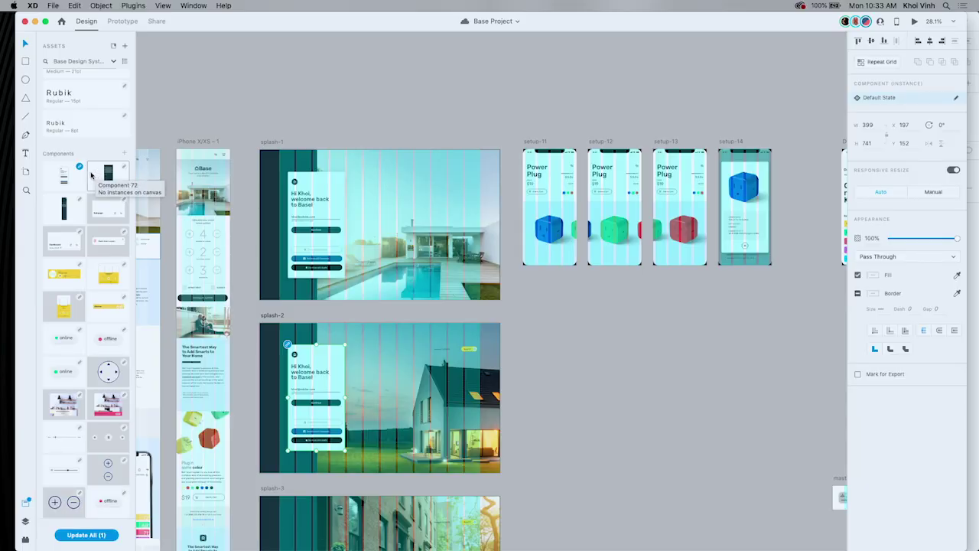
left_click(79, 167)
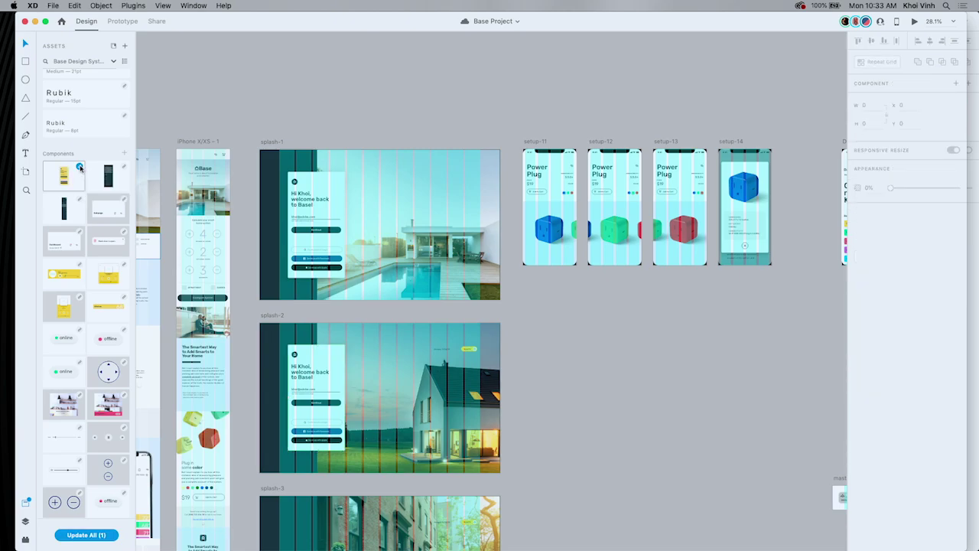
left_click(80, 166)
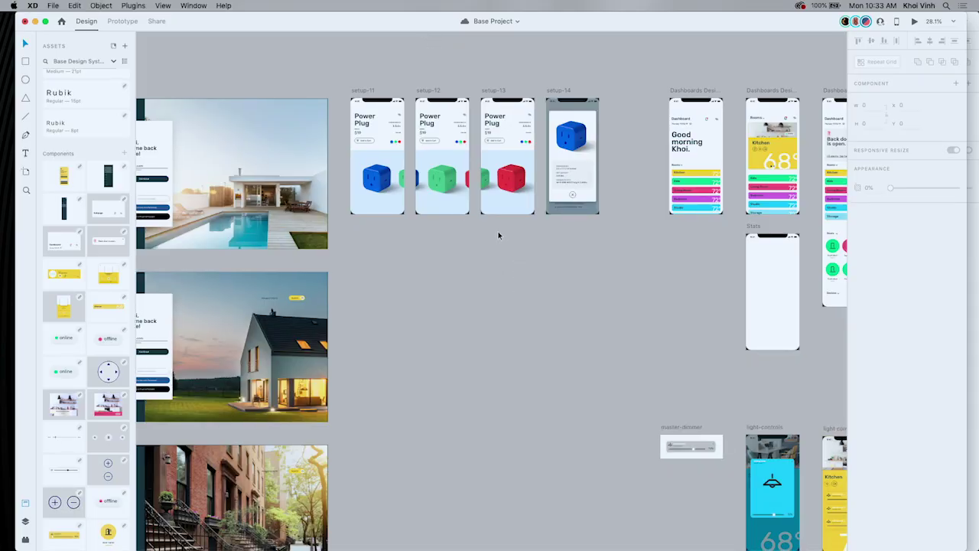
key("super+s")
Duplicate the Stats artboard twice, creating Stats-1 and Stats-2 below the setup screens
scroll(522, 270, "right", 2)
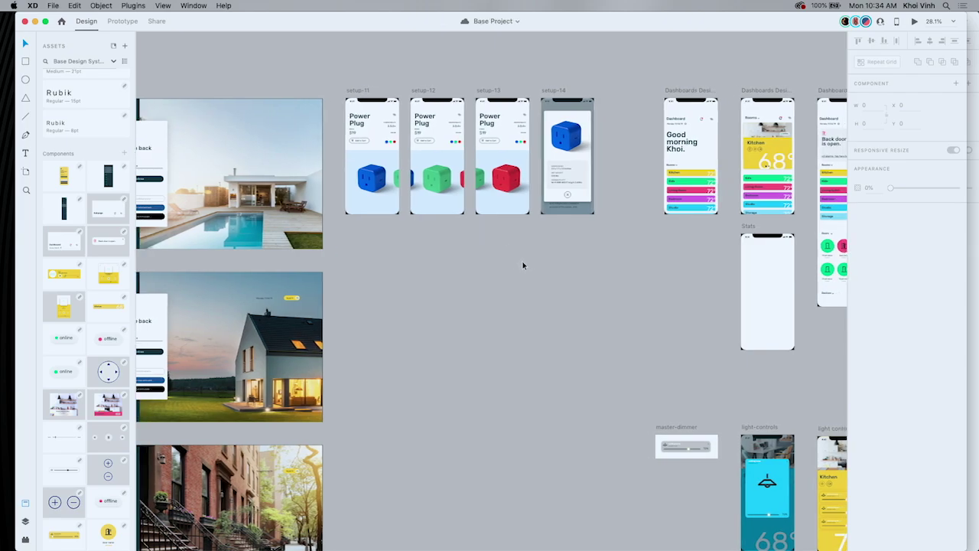
key("super+d")
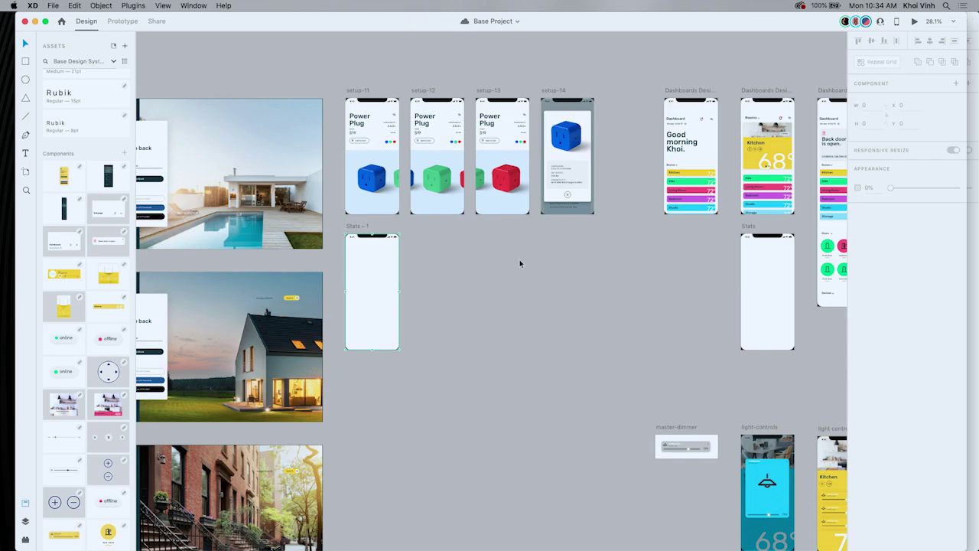
key("super+d")
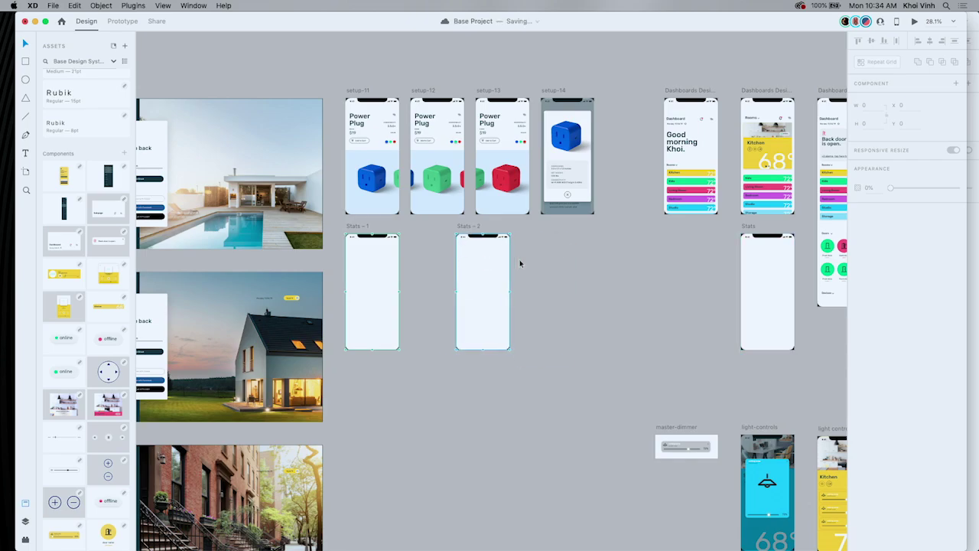